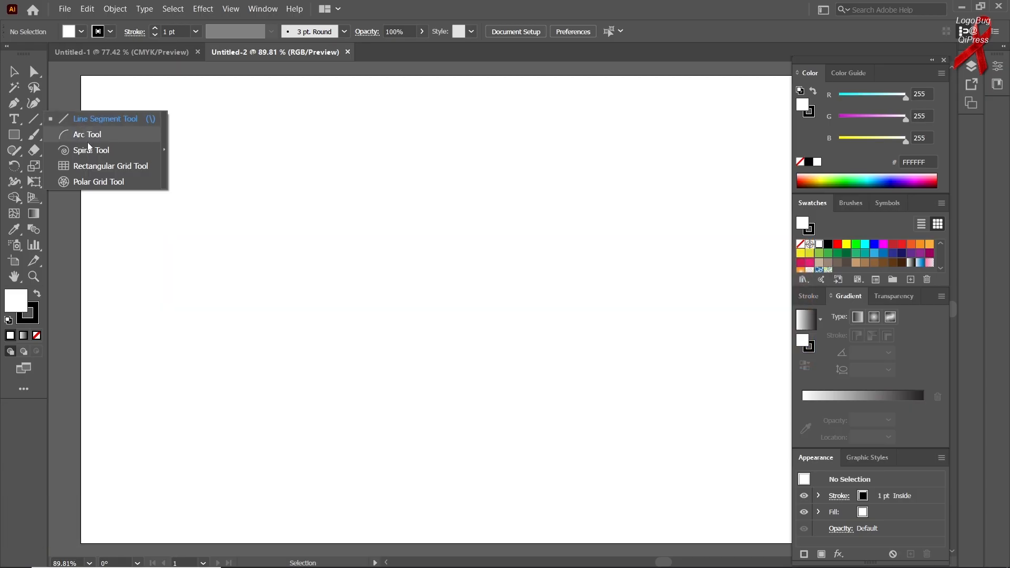
# Tear off the line tool group as a floating palette and place it over the artboard's upper-left corner
pyautogui.rightClick(33, 122)
pyautogui.rightClick(36, 121)
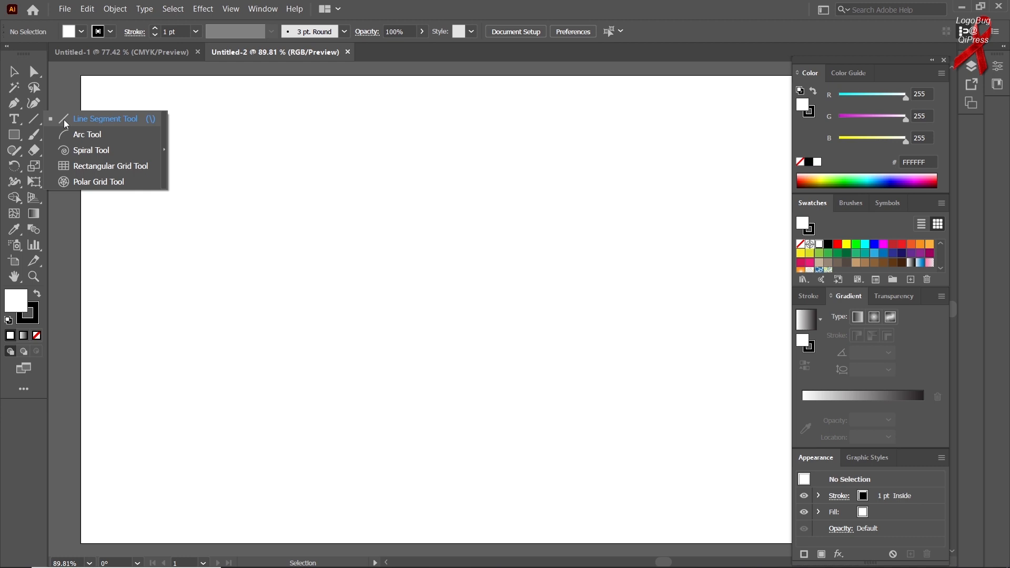
pyautogui.click(164, 150)
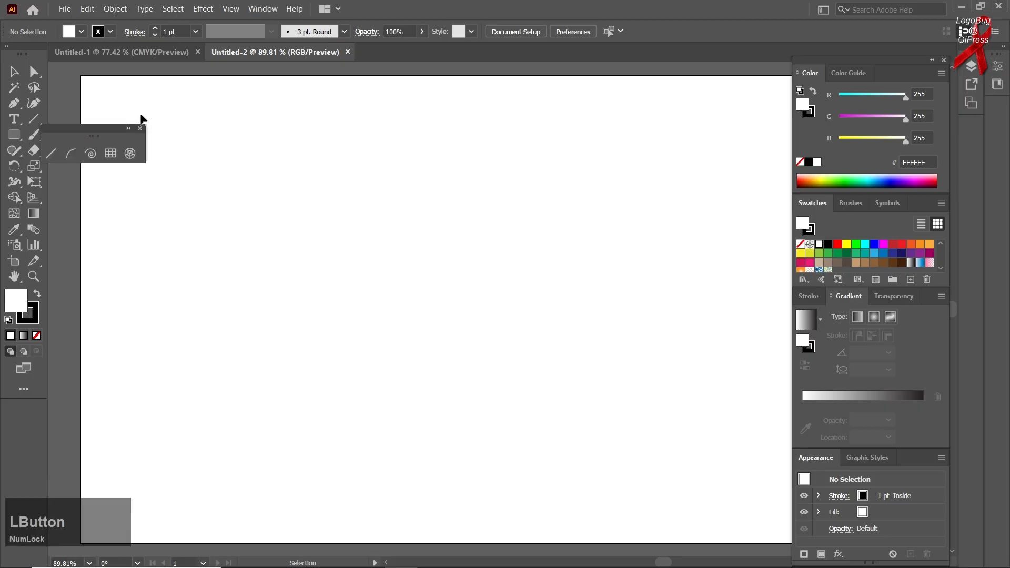
pyautogui.moveTo(104, 133); pyautogui.dragTo(159, 99)
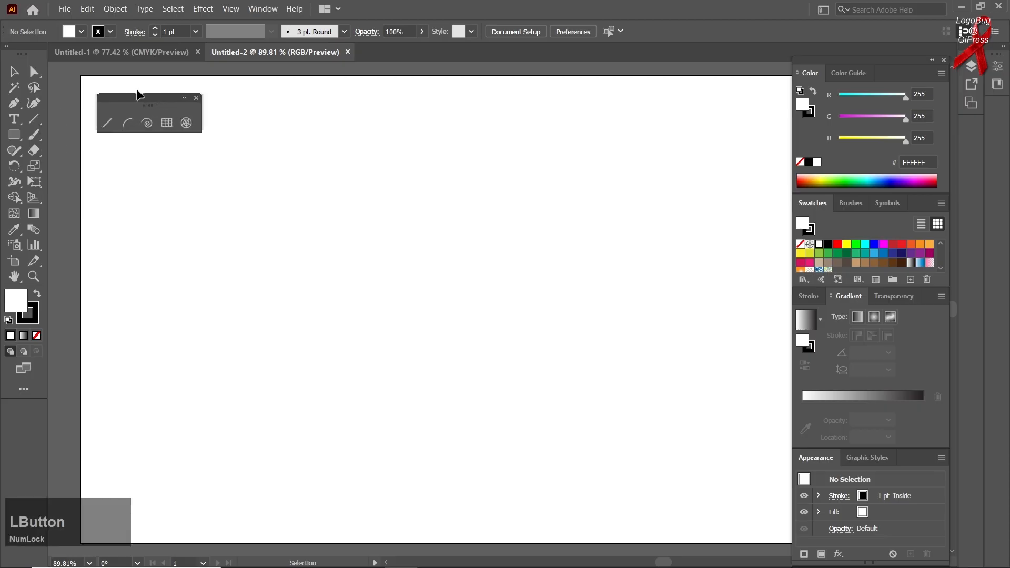
# Draw a slightly rising line across the upper part of the artboard and set its stroke colour to B52828
pyautogui.click(109, 125)
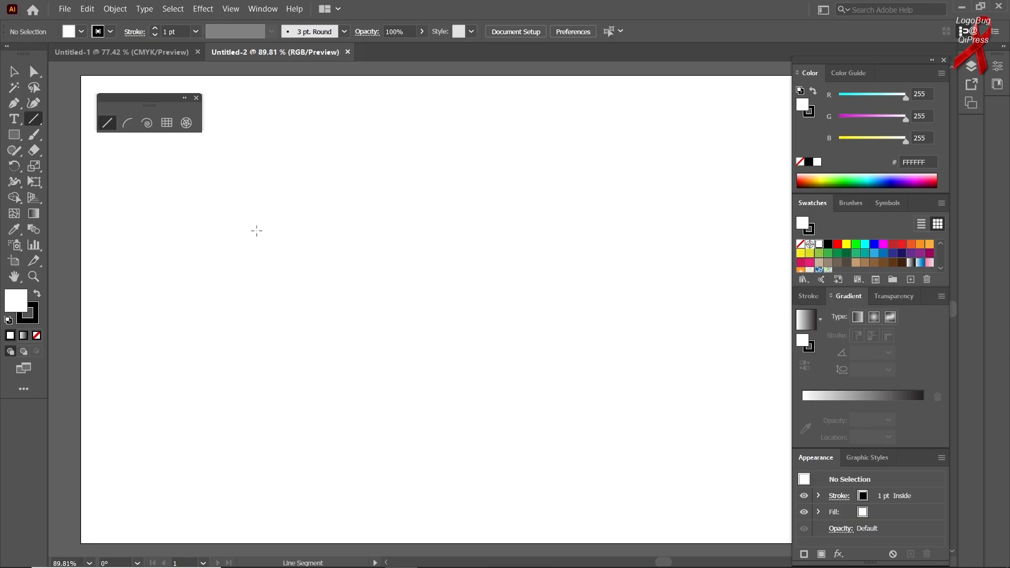
pyautogui.moveTo(263, 233)
pyautogui.mouseDown()
pyautogui.moveTo(264, 458)
pyautogui.moveTo(345, 449)
pyautogui.moveTo(522, 247)
pyautogui.moveTo(457, 140)
pyautogui.moveTo(498, 188)
pyautogui.moveTo(505, 298)
pyautogui.moveTo(541, 243)
pyautogui.moveTo(540, 158)
pyautogui.moveTo(498, 174)
pyautogui.moveTo(505, 218)
pyautogui.mouseUp()
pyautogui.doubleClick(36, 318)
pyautogui.click(560, 194)
pyautogui.click(740, 151)
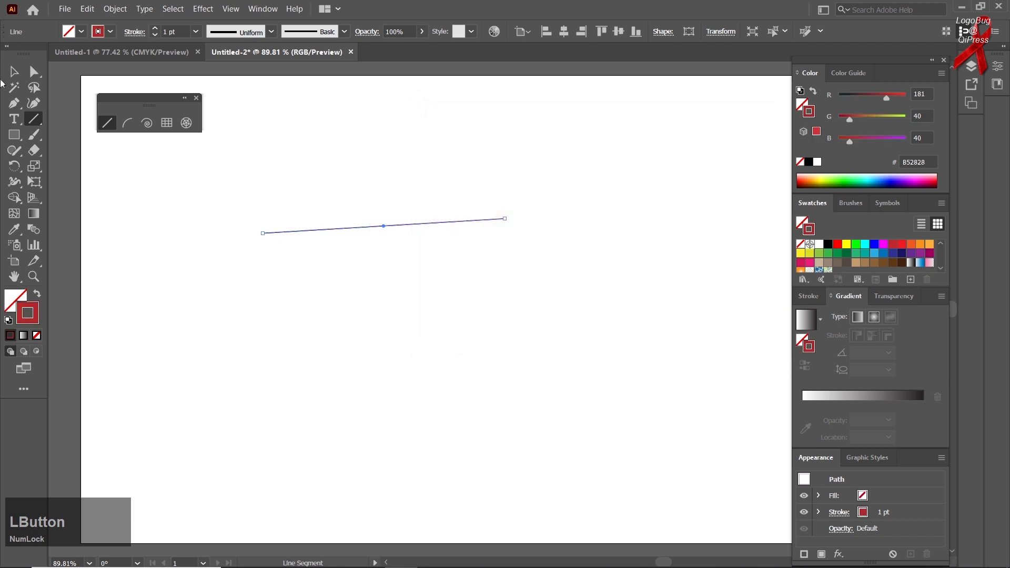
# Select the slanted red line and delete it from the artboard
pyautogui.click(15, 75)
pyautogui.click(247, 326)
pyautogui.moveTo(323, 188); pyautogui.dragTo(361, 342)
pyautogui.press('Delete')
# Draw a horizontal line about 374 px long across the artboard, testing constrained 45° and 225° angles before settling on horizontal
pyautogui.click(115, 128)
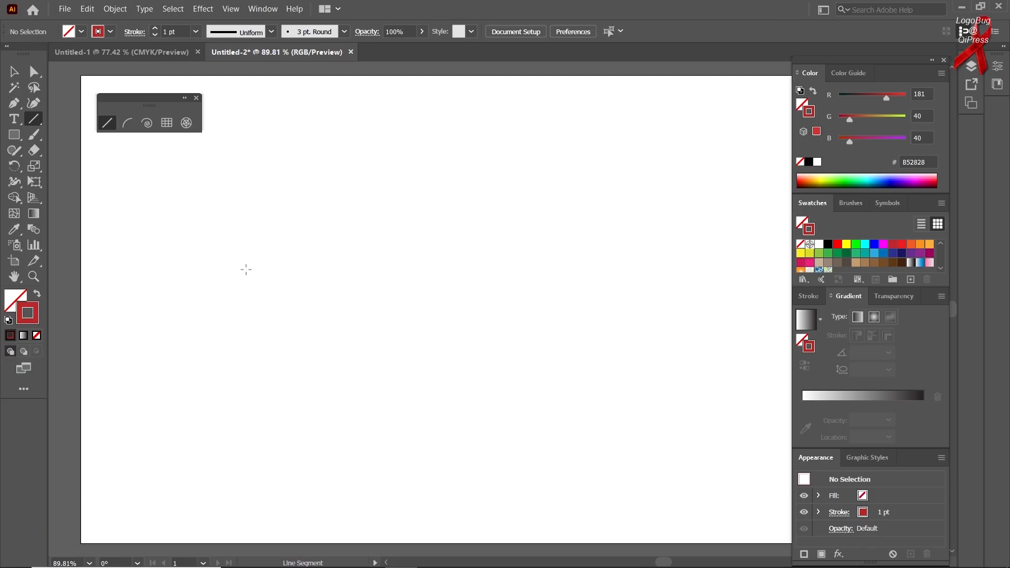
pyautogui.moveTo(255, 293); pyautogui.dragTo(553, 293)
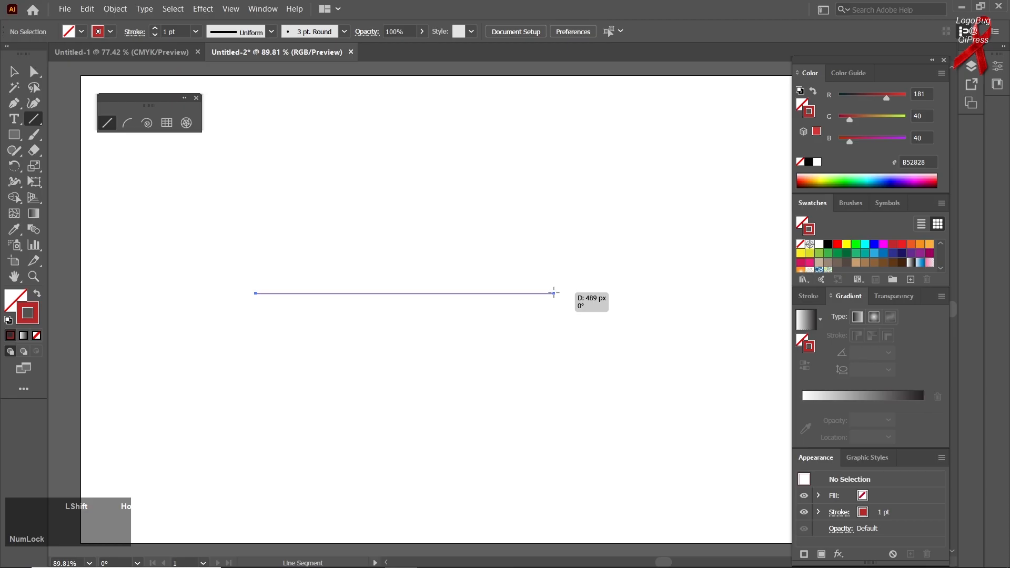
pyautogui.moveTo(554, 294); pyautogui.dragTo(480, 172)
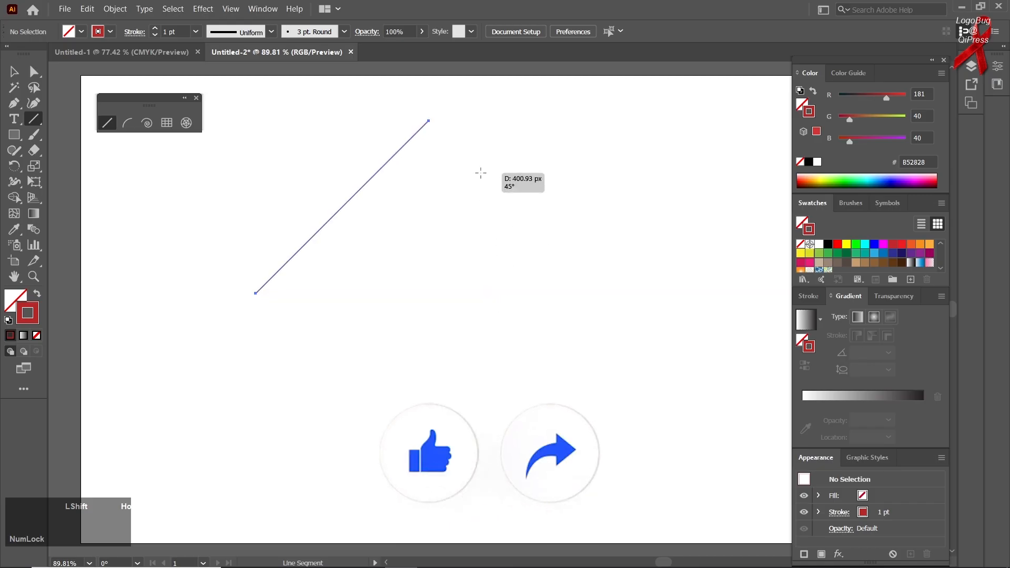
pyautogui.moveTo(481, 172); pyautogui.dragTo(79, 383)
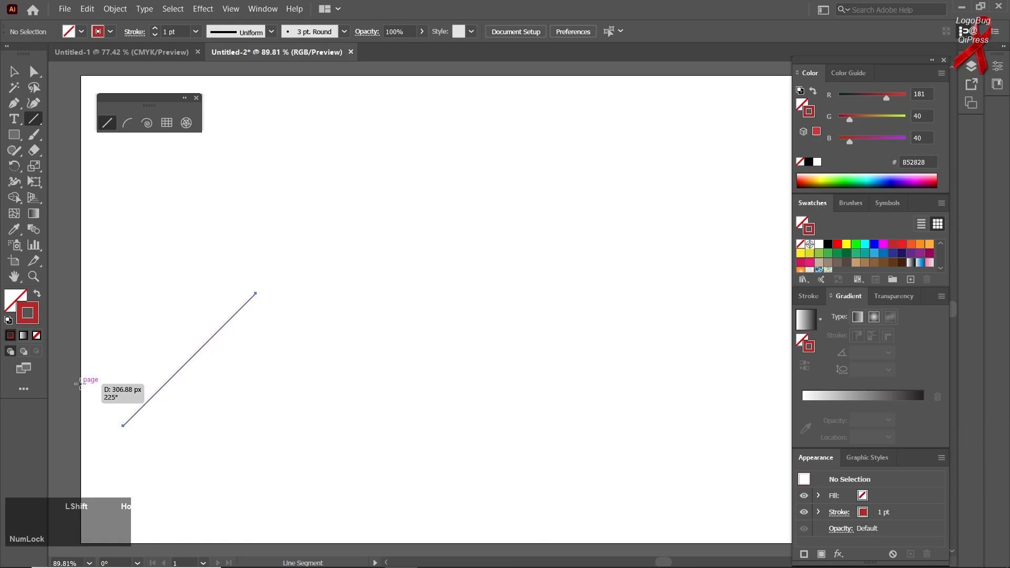
pyautogui.moveTo(79, 384); pyautogui.dragTo(484, 269)
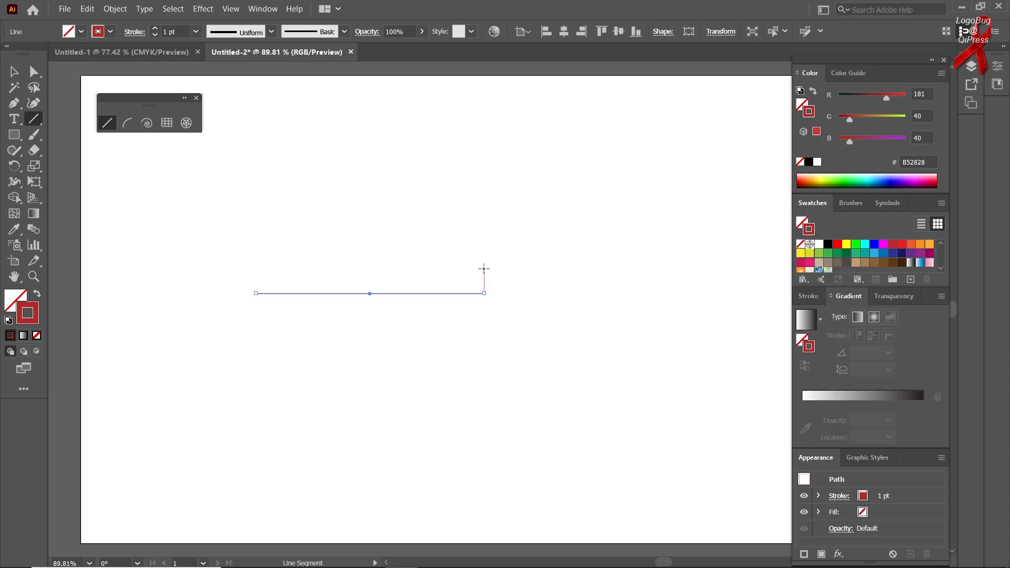
# Try a 22 pt stroke weight on the horizontal line and settle on 2 pt
pyautogui.click(14, 71)
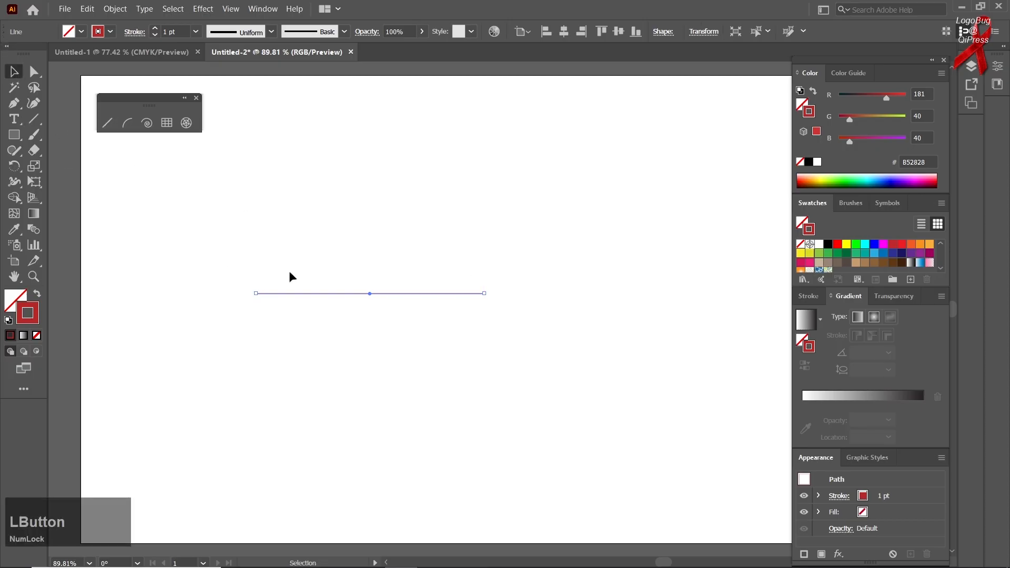
pyautogui.click(175, 32)
pyautogui.scroll(20, 174, 33)
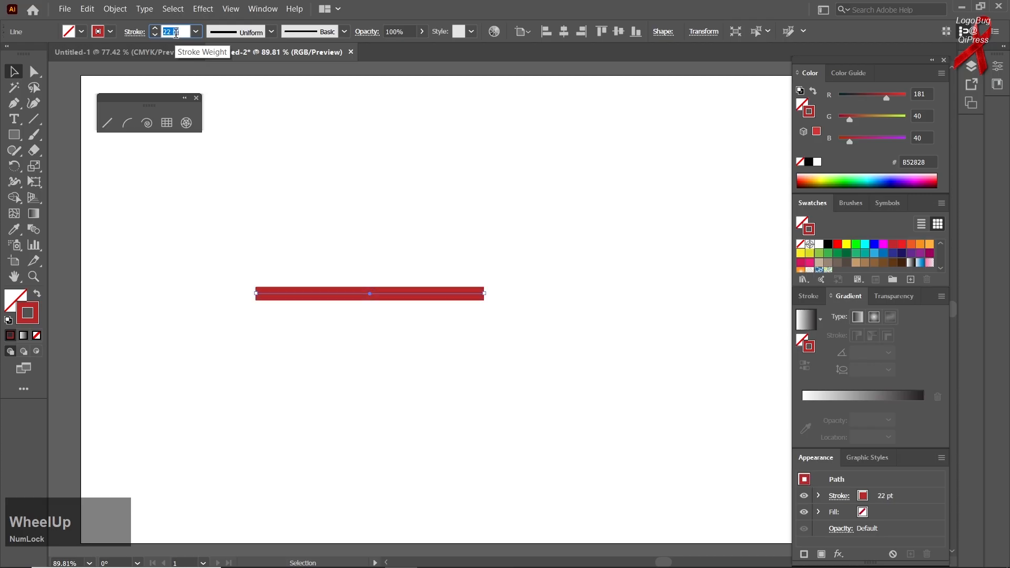
pyautogui.scroll(5, 175, 33)
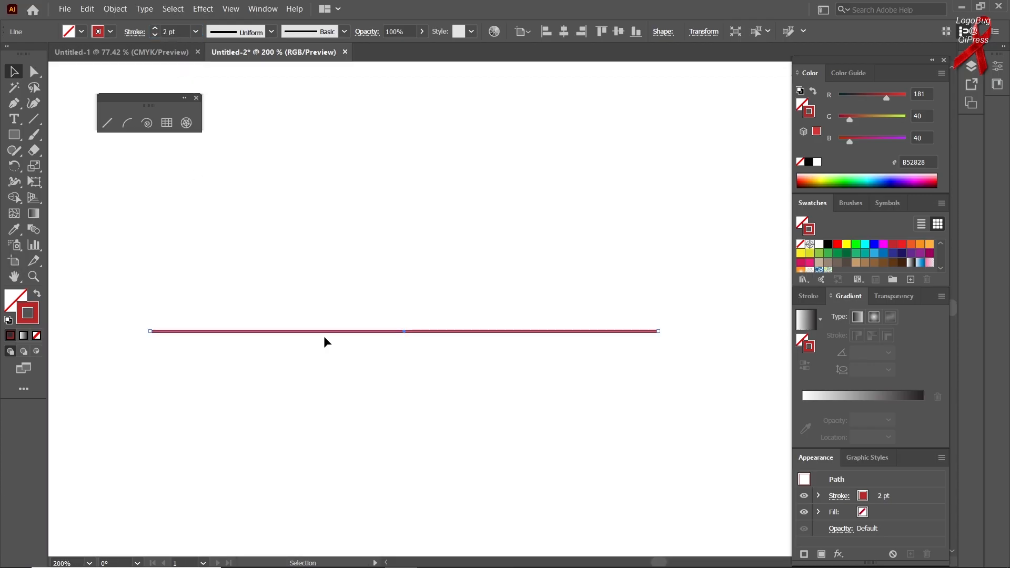
# Apply the symmetrical both-ends-tapered width profile to the line and set its stroke weight to 16 pt
pyautogui.moveTo(306, 290); pyautogui.dragTo(354, 419)
pyautogui.click(256, 33)
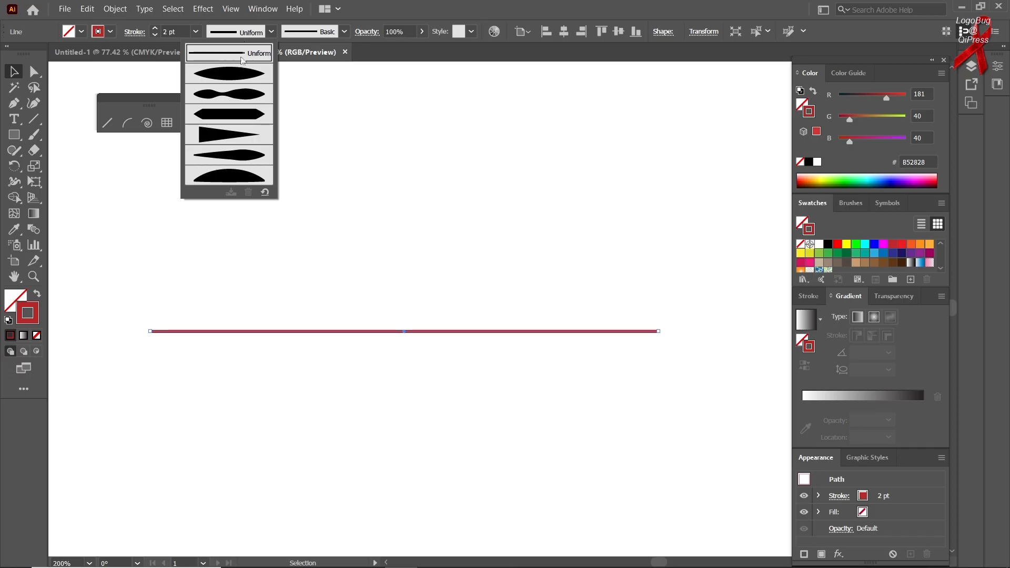
pyautogui.click(241, 83)
pyautogui.click(182, 32)
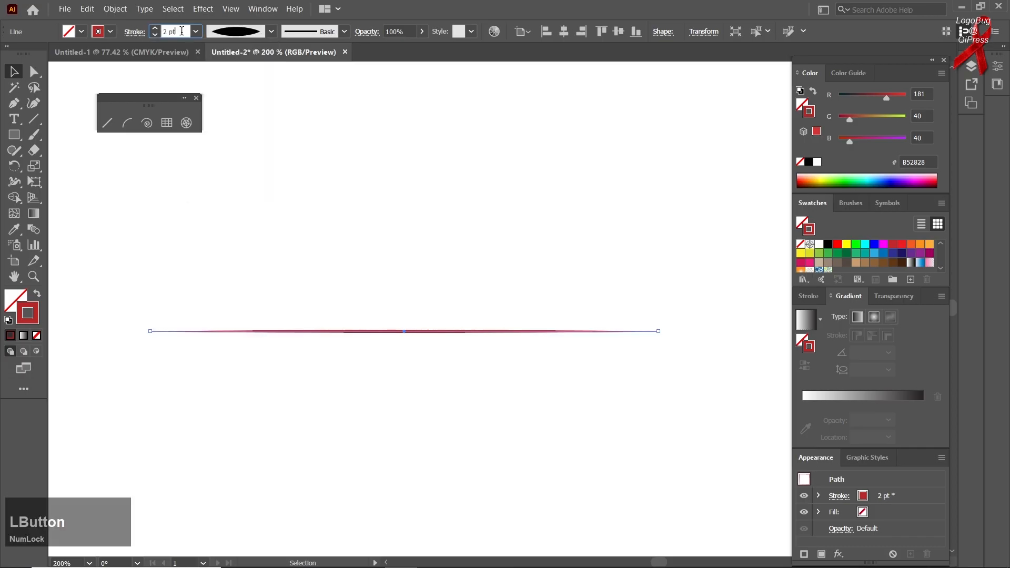
pyautogui.scroll(14, 184, 31)
# Try Width Profile 4 and the double-tapered profile on the line, and return its width profile to Uniform
pyautogui.click(235, 31)
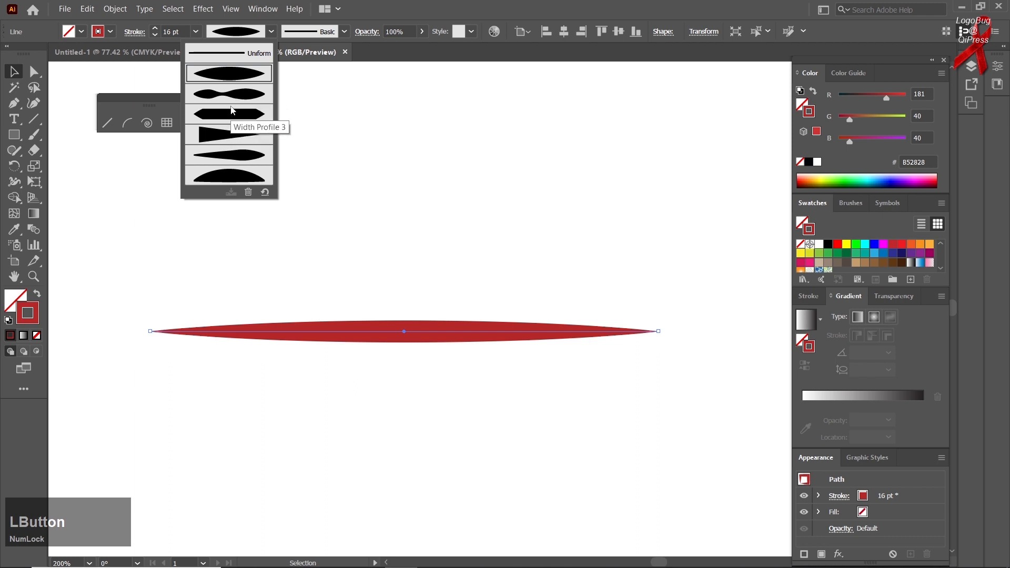
pyautogui.scroll(-1, 229, 136)
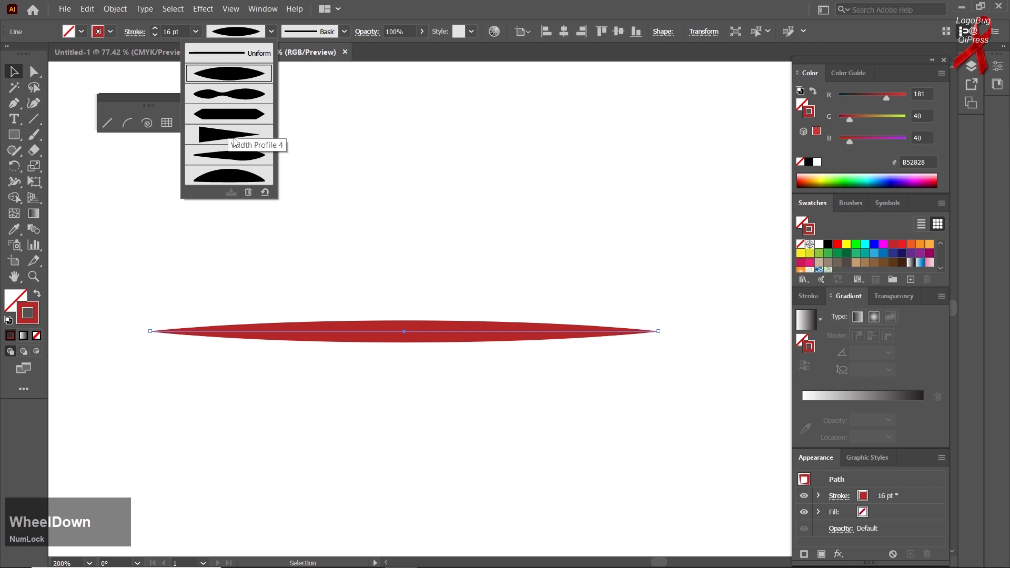
pyautogui.click(234, 141)
pyautogui.click(236, 32)
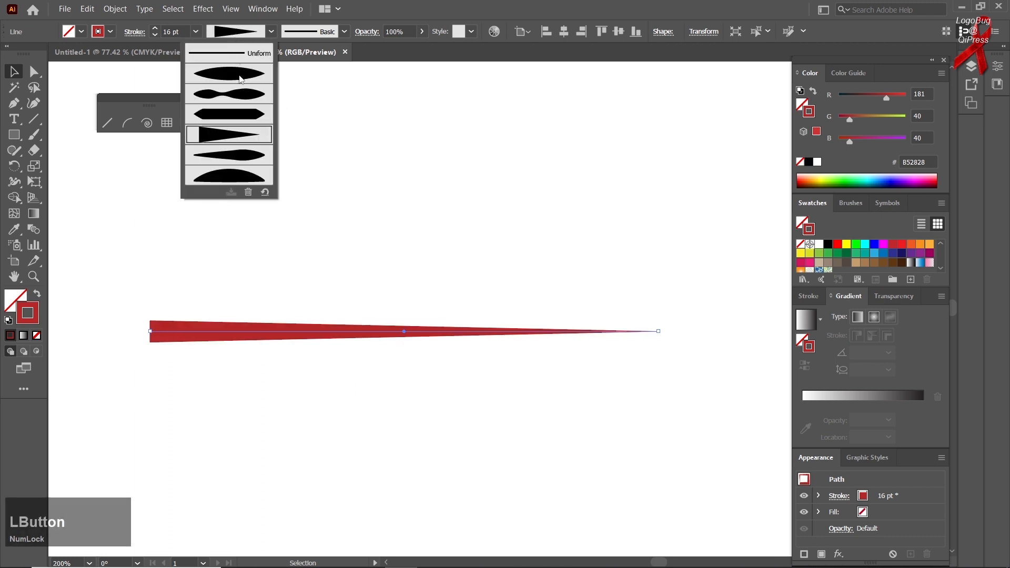
pyautogui.click(240, 67)
pyautogui.click(257, 33)
pyautogui.click(253, 53)
# Try the default brushes on the line, including the rough charcoal-like stroke, and apply the Leather Seam brush
pyautogui.click(313, 30)
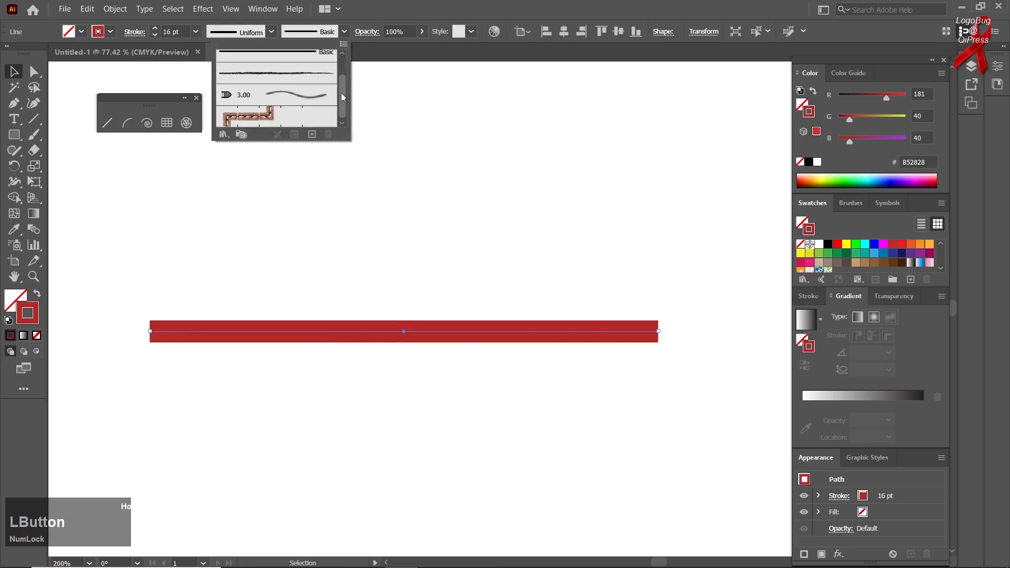
pyautogui.click(318, 104)
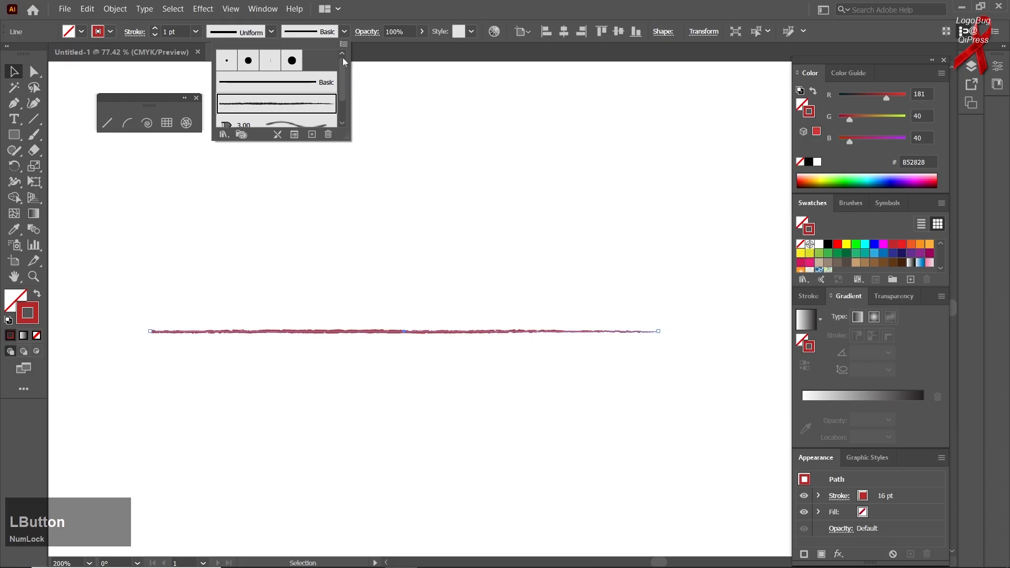
pyautogui.moveTo(342, 85); pyautogui.dragTo(343, 110)
pyautogui.click(314, 116)
pyautogui.click(317, 96)
pyautogui.click(313, 122)
pyautogui.scroll(-1, 310, 101)
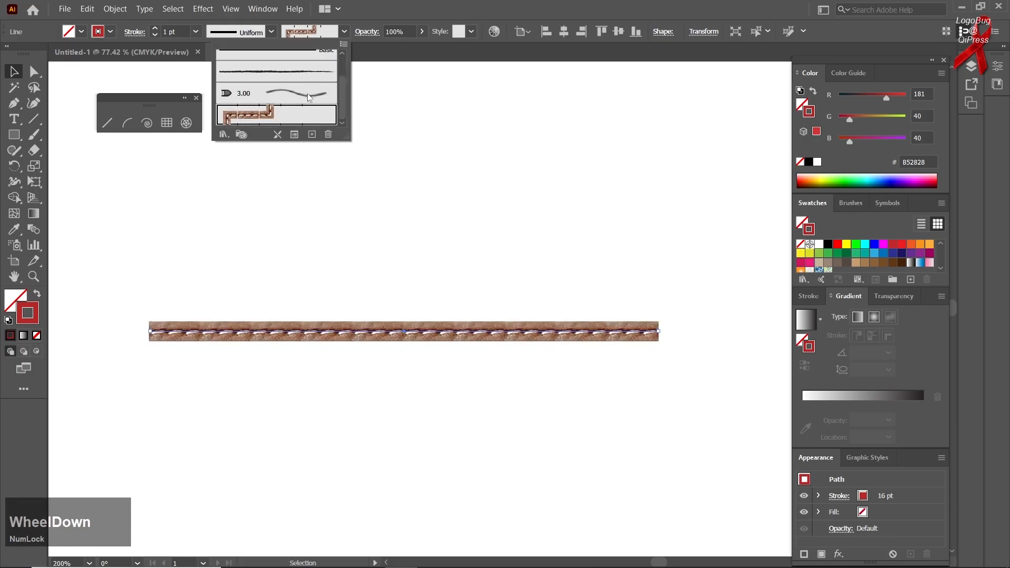
# Open the Borders_Frames brush library, apply the Bibeveled frame brush to the line, and enlarge and move the library clear of it
pyautogui.click(224, 134)
pyautogui.moveTo(282, 190)
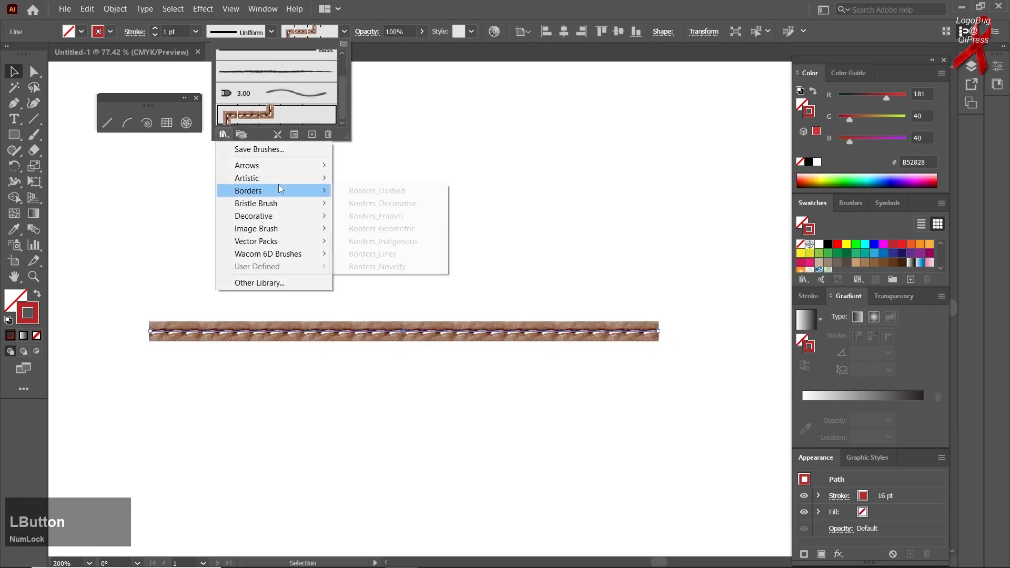
pyautogui.click(369, 214)
pyautogui.click(459, 306)
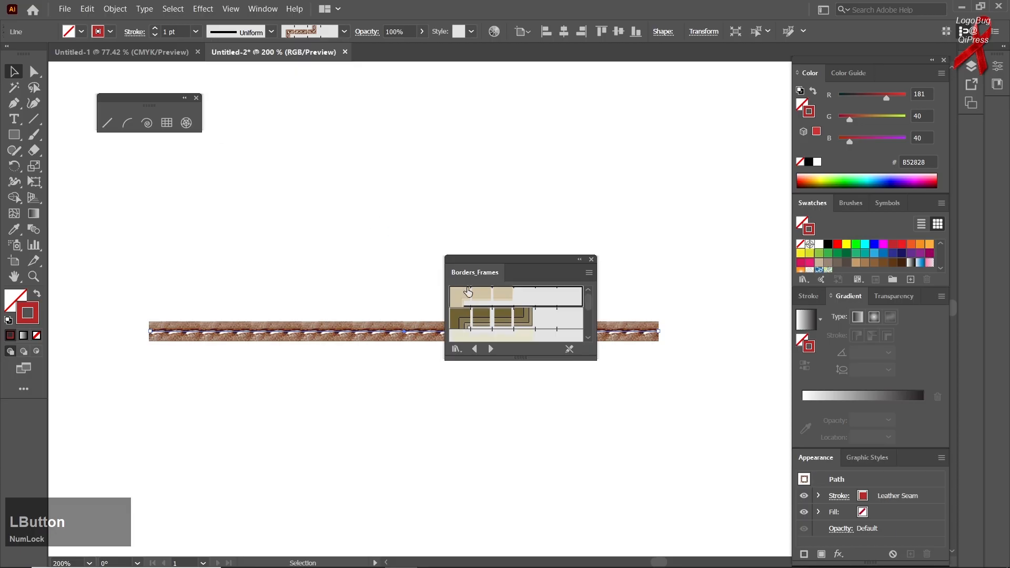
pyautogui.moveTo(517, 359); pyautogui.dragTo(517, 479)
pyautogui.moveTo(551, 263); pyautogui.dragTo(686, 107)
pyautogui.moveTo(542, 212); pyautogui.dragTo(498, 293)
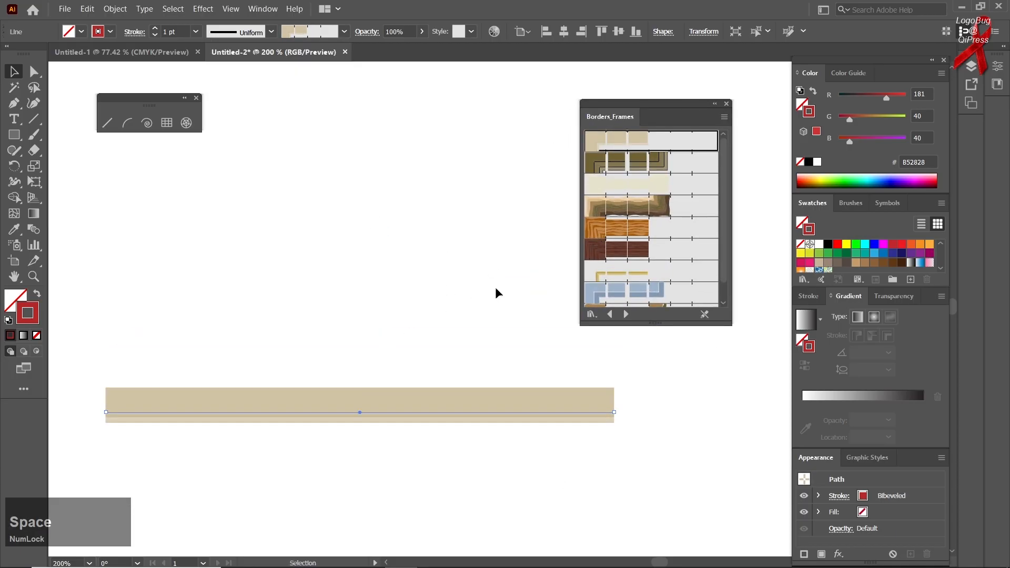
# Try the Silver and wood frame brushes on the line, apply Deckled, and close the Borders_Frames library
pyautogui.click(603, 292)
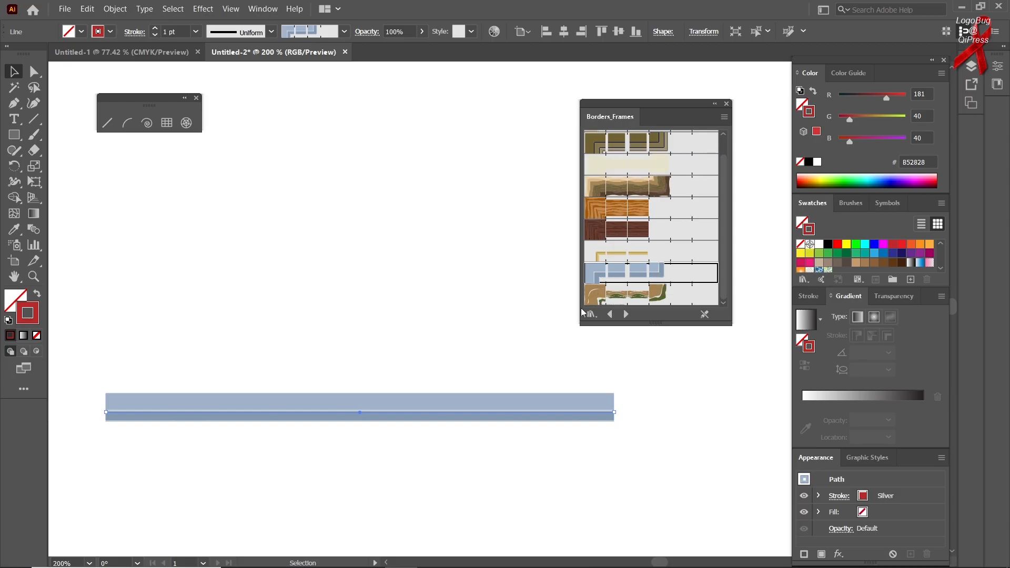
pyautogui.click(631, 208)
pyautogui.click(658, 166)
pyautogui.click(727, 104)
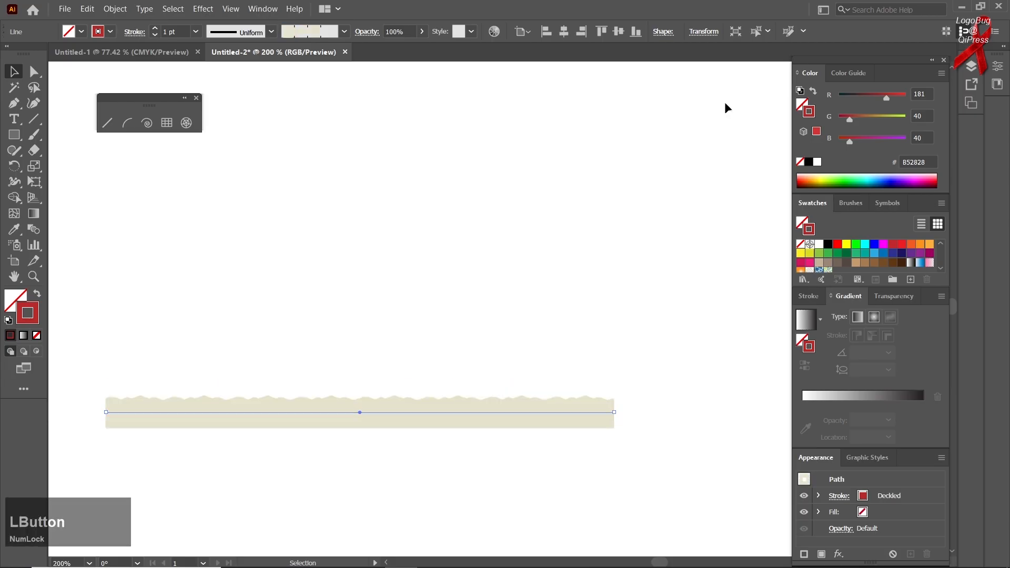
# Undo all the brush changes on the line back to the plain 16 pt red stroke
pyautogui.press('ctrl')
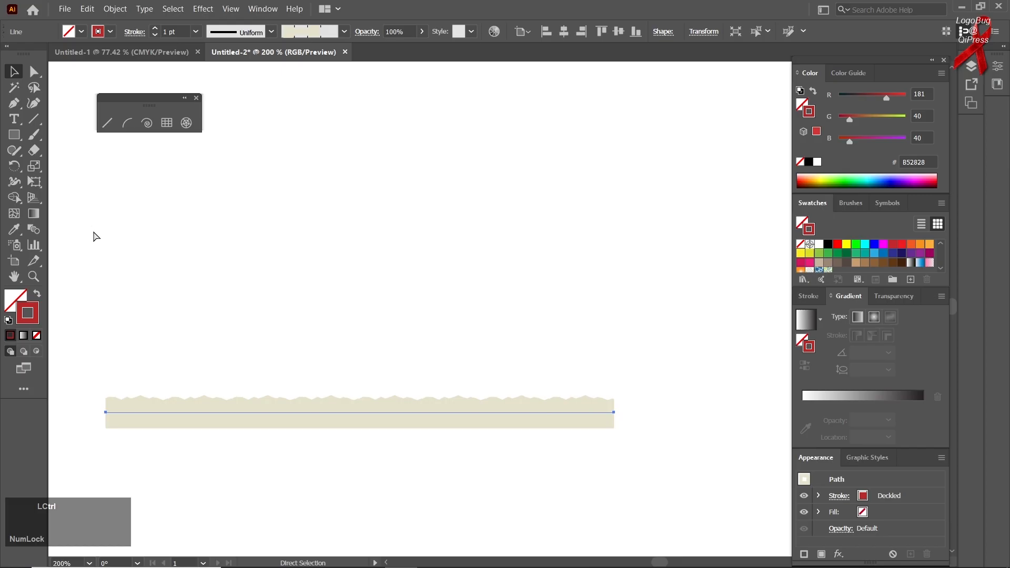
pyautogui.hotkey('ctrl', 'z')
pyautogui.hotkey('ctrl', 'z')
pyautogui.hotkey('ctrl', 'z')
pyautogui.hotkey('ctrl', 'z')
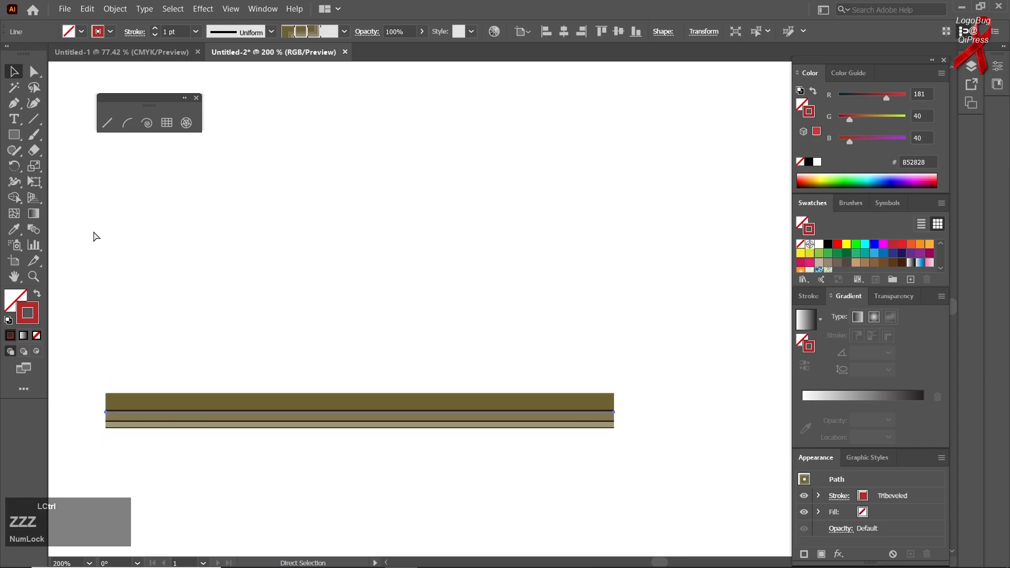
pyautogui.hotkey('ctrl', 'z')
pyautogui.hotkey('ctrl', 'z')
pyautogui.hotkey('ctrl', 'z')
pyautogui.hotkey('ctrl', 'z')
pyautogui.hotkey('ctrl', 'z')
pyautogui.hotkey('ctrl', 'z')
pyautogui.hotkey('ctrl', 'z')
pyautogui.hotkey('ctrl', 'z')
pyautogui.hotkey('ctrl', 'z')
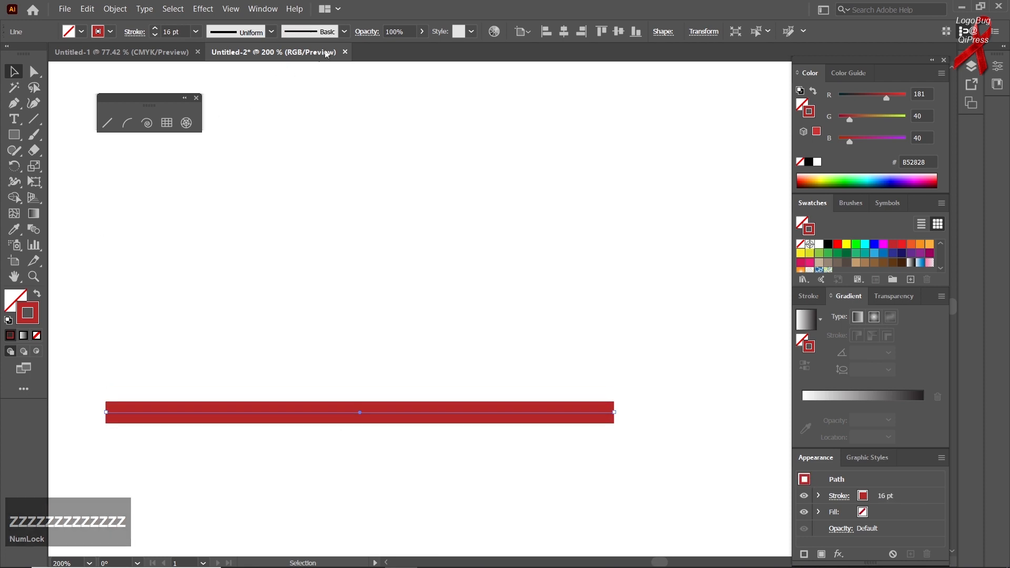
# Try an opacity change and graphic styles including Jive_GS on the line, restoring 100% opacity and undoing the styles
pyautogui.click(422, 31)
pyautogui.moveTo(400, 50); pyautogui.dragTo(424, 36)
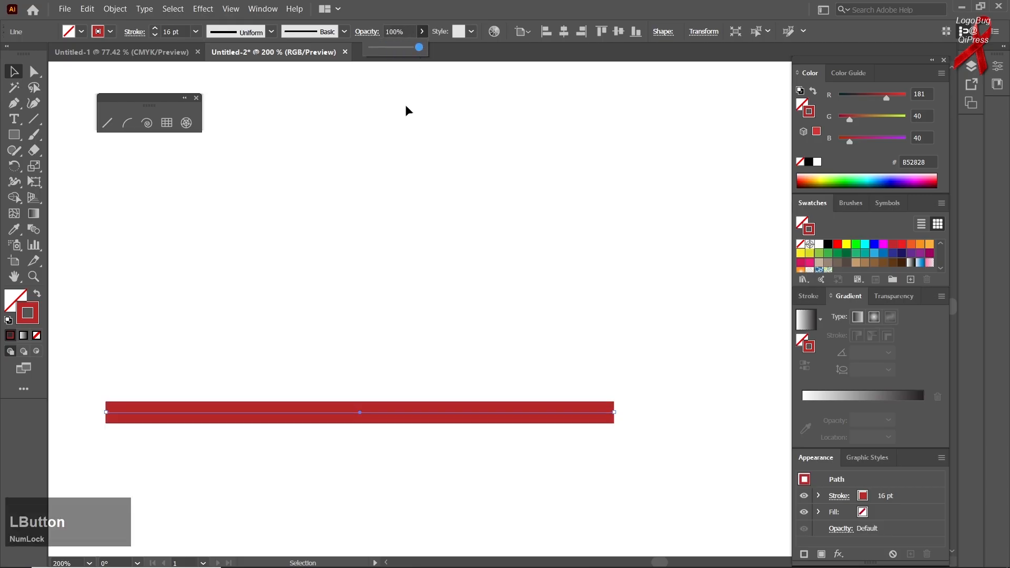
pyautogui.click(472, 31)
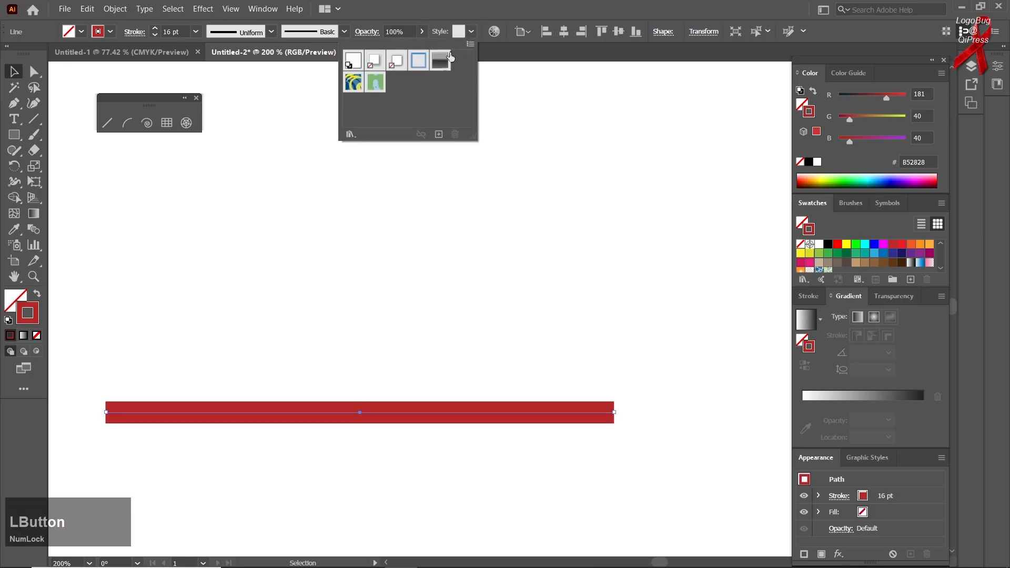
pyautogui.click(375, 84)
pyautogui.click(353, 83)
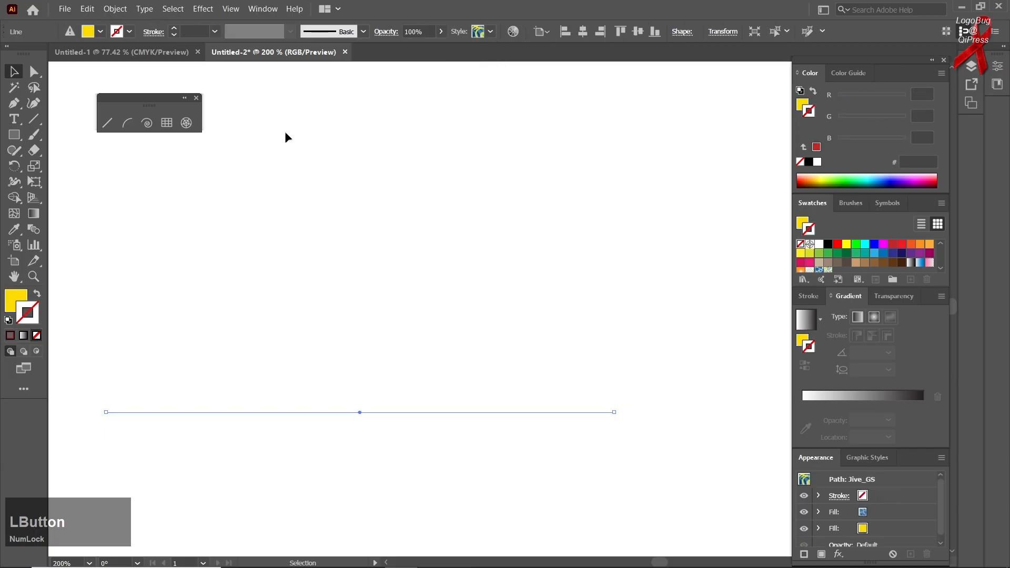
pyautogui.hotkey('ctrl', 'z')
pyautogui.hotkey('ctrl', 'z')
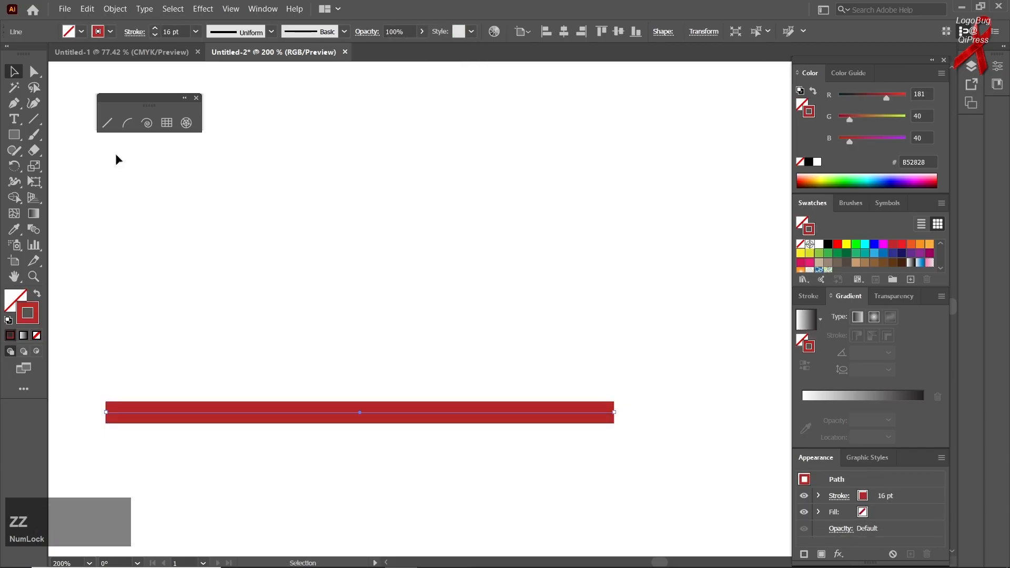
# Dismiss the Line Segment Tool options and draw a steep diagonal line crossing the horizontal line
pyautogui.doubleClick(110, 125)
pyautogui.click(536, 327)
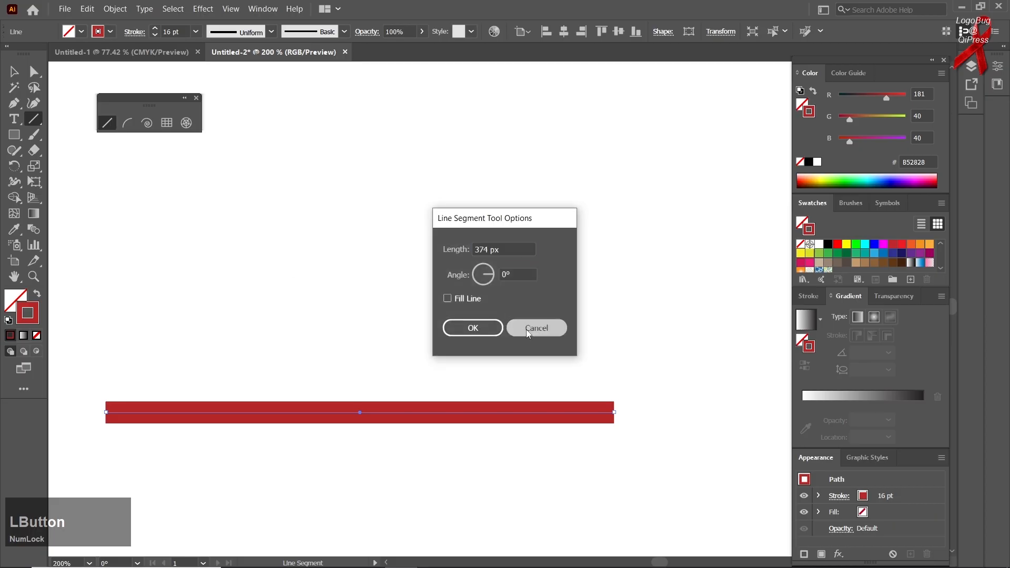
pyautogui.moveTo(409, 338); pyautogui.dragTo(465, 557)
# Delete both crossing lines and bring the whole empty artboard into view
pyautogui.hotkey('ctrl', 'a')
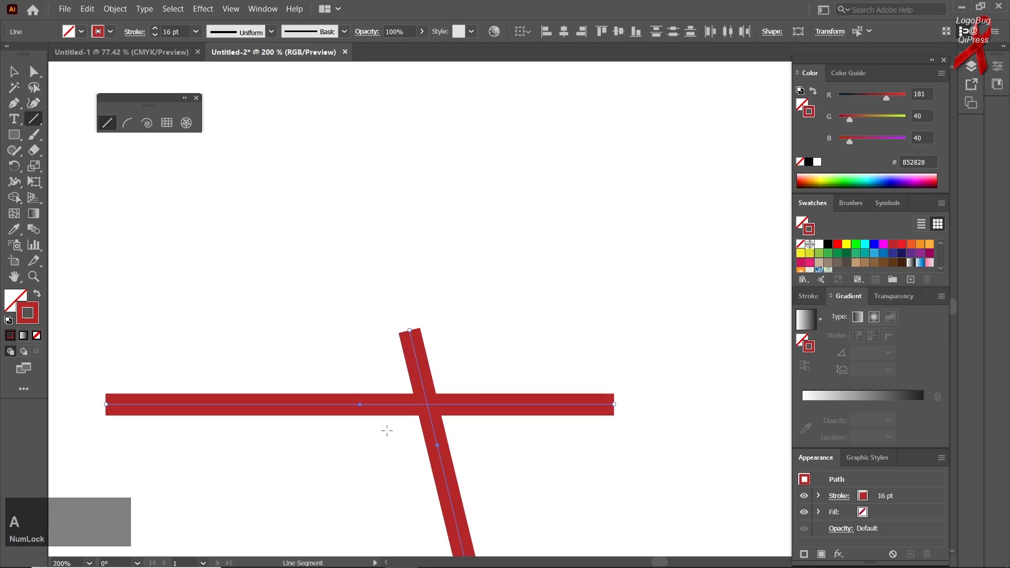
pyautogui.press('Delete')
pyautogui.scroll(-1, 293, 358)
pyautogui.scroll(-2, 294, 358)
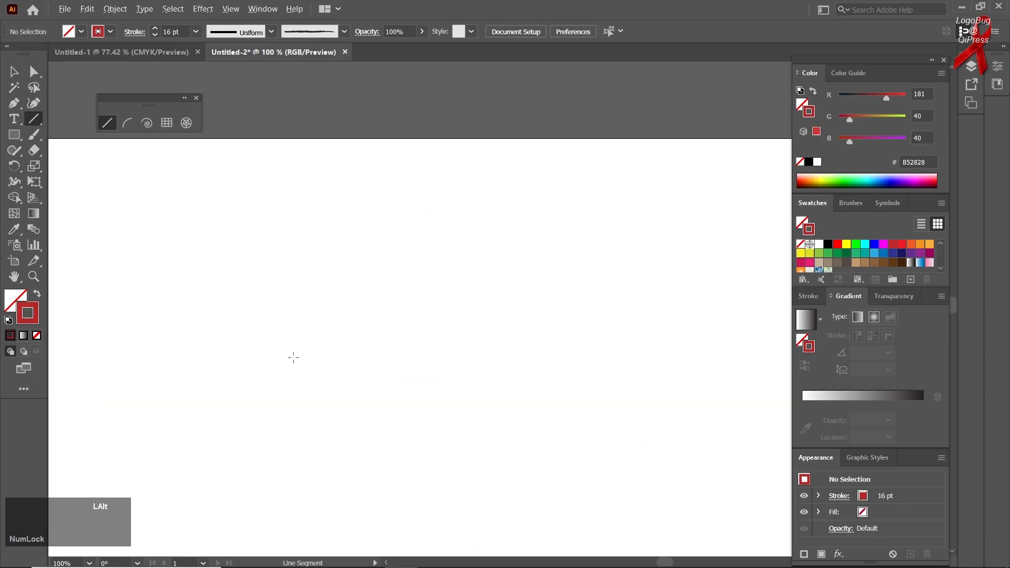
pyautogui.moveTo(279, 374); pyautogui.dragTo(264, 293)
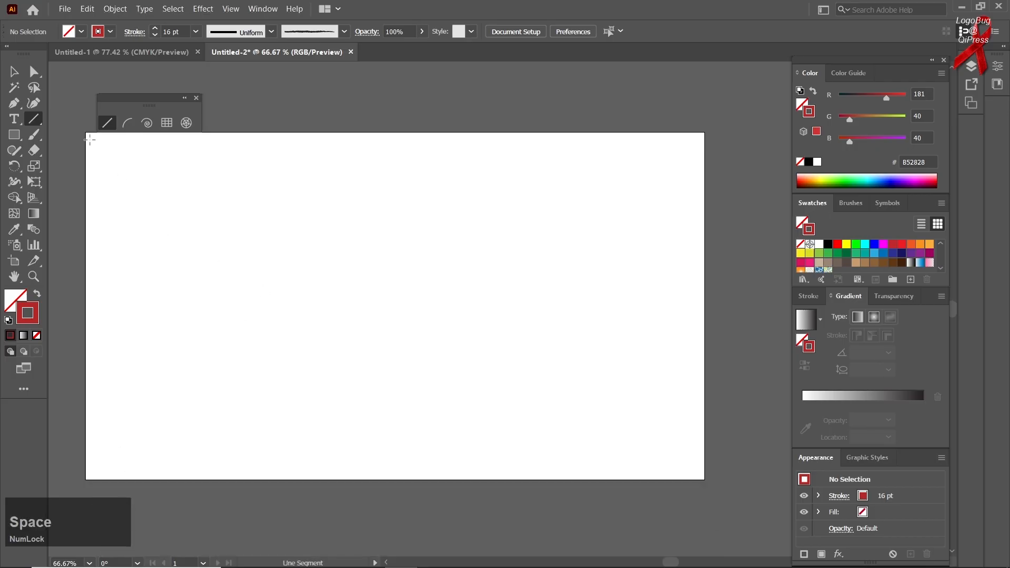
# Try a freehand diagonal line about 809 px long at about 328° across the artboard, and undo it
pyautogui.click(107, 124)
pyautogui.click(244, 248)
pyautogui.click(451, 299)
pyautogui.click(340, 348)
pyautogui.click(516, 329)
pyautogui.click(205, 151)
pyautogui.press('Escape')
pyautogui.moveTo(196, 177); pyautogui.dragTo(506, 370)
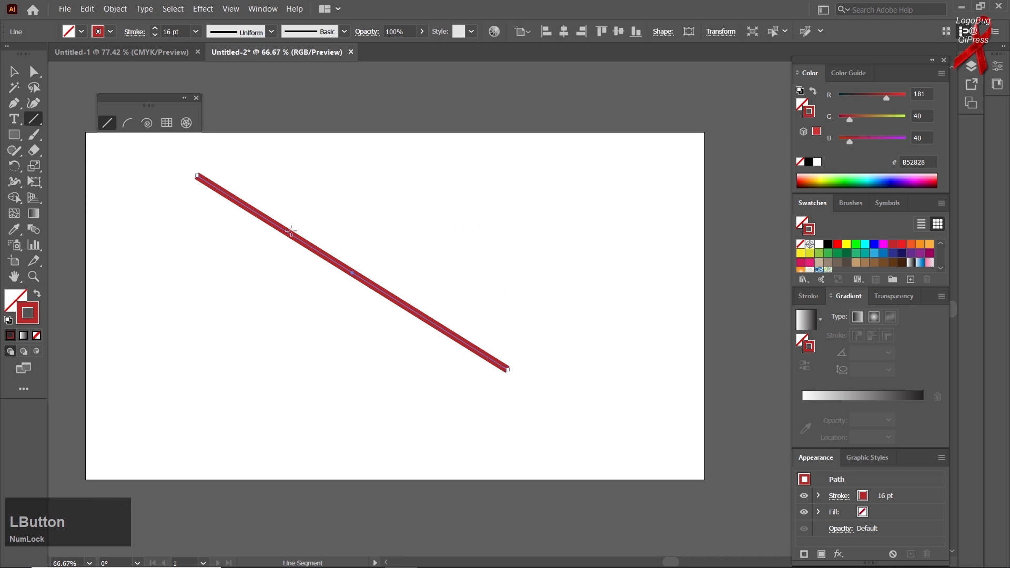
pyautogui.hotkey('ctrl', 'z')
# Set the Line Segment Tool's angle to 249° in its options and accept them
pyautogui.click(107, 135)
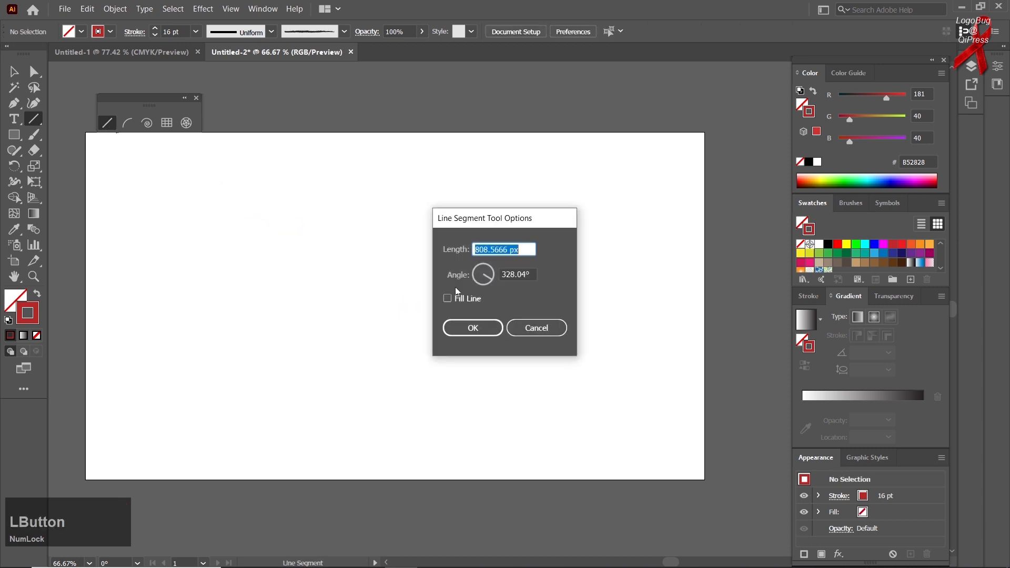
pyautogui.click(484, 283)
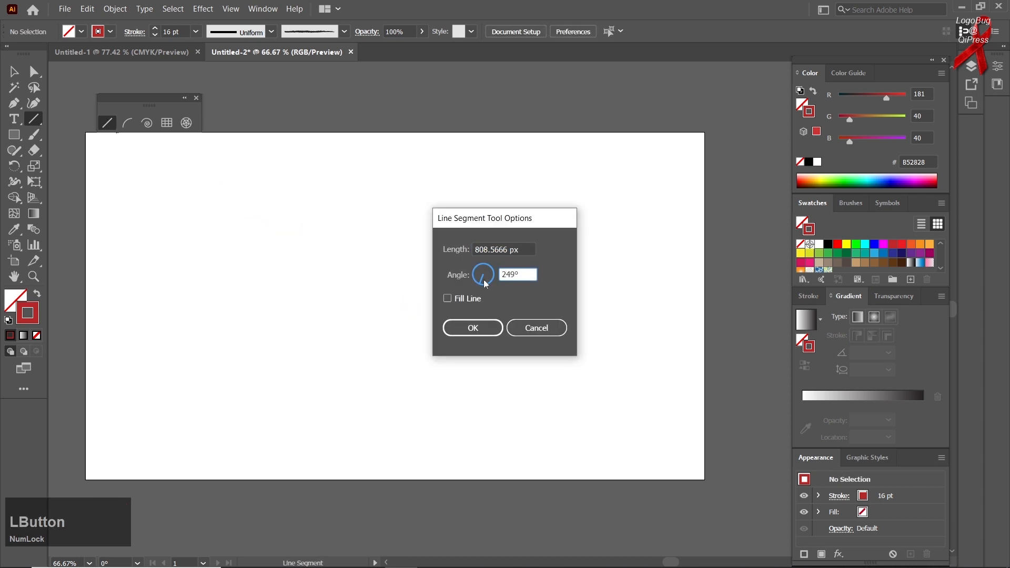
pyautogui.click(459, 302)
pyautogui.click(474, 334)
# Try two long diagonal lines crossing on the lower half of the artboard, and undo both
pyautogui.moveTo(135, 263)
pyautogui.mouseDown()
pyautogui.moveTo(258, 316)
pyautogui.moveTo(570, 415)
pyautogui.mouseUp()
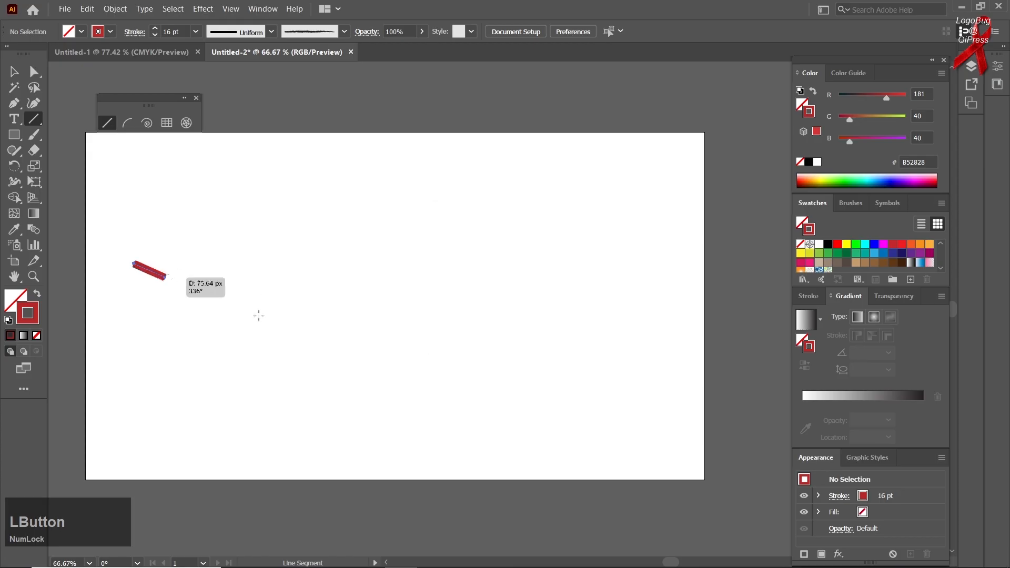
pyautogui.moveTo(519, 295); pyautogui.dragTo(238, 463)
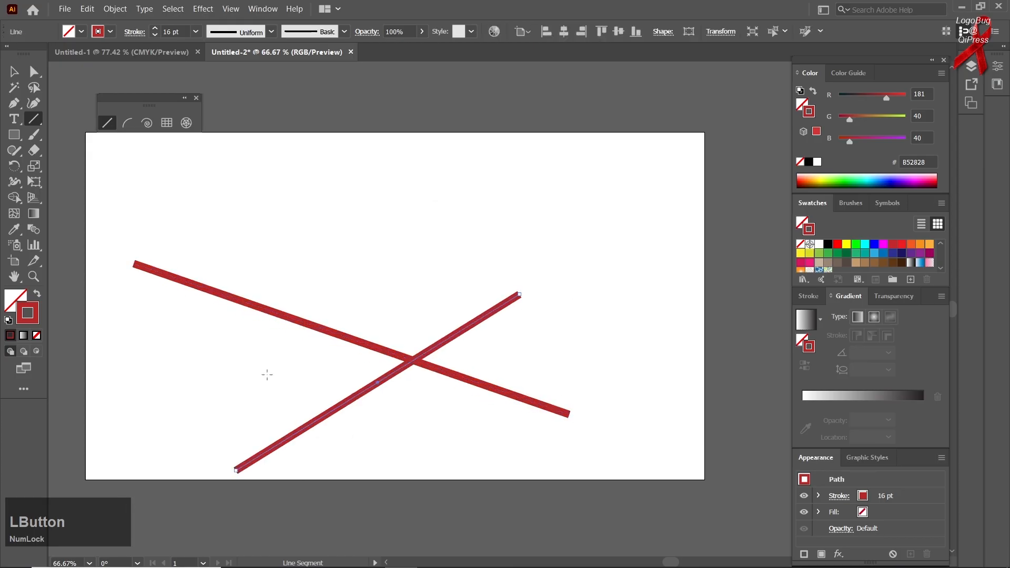
pyautogui.hotkey('ctrl', 'z')
pyautogui.hotkey('ctrl', 'z')
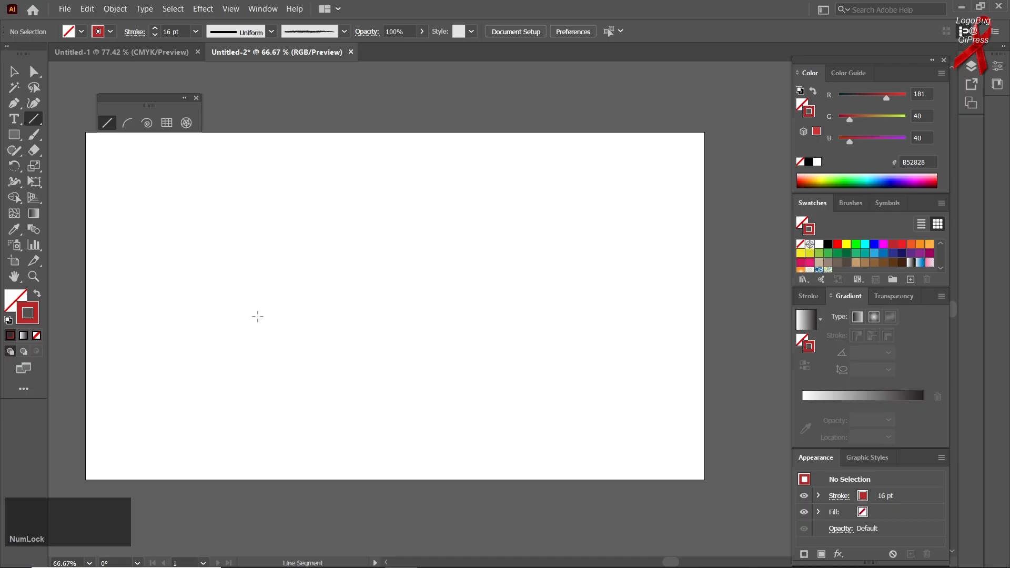
# Draw five upright or slightly slanted lines side by side across the artboard
pyautogui.moveTo(270, 248); pyautogui.dragTo(266, 406)
pyautogui.moveTo(307, 261); pyautogui.dragTo(307, 408)
pyautogui.moveTo(344, 257); pyautogui.dragTo(344, 469)
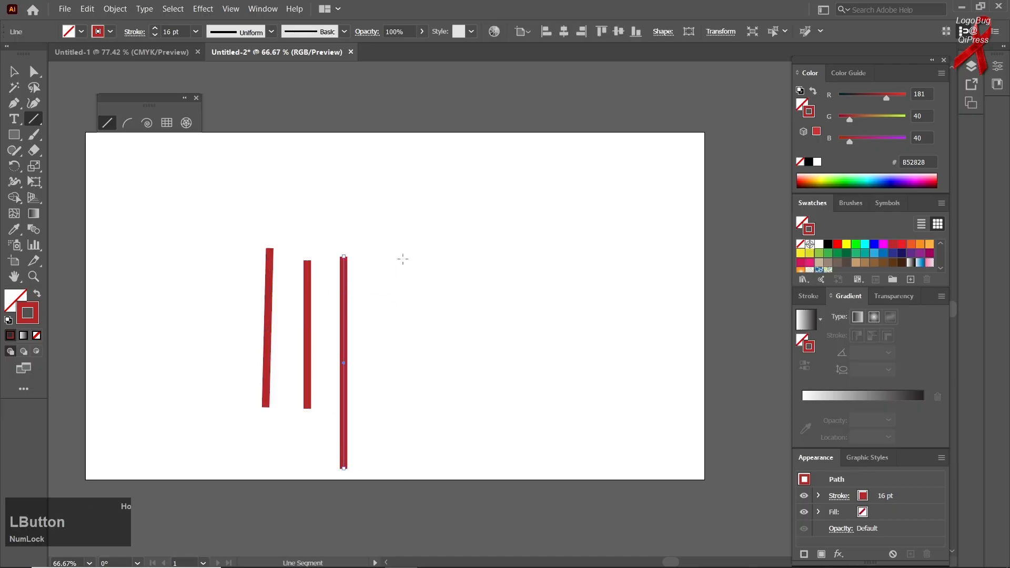
pyautogui.moveTo(407, 249); pyautogui.dragTo(428, 454)
pyautogui.moveTo(493, 147); pyautogui.dragTo(501, 401)
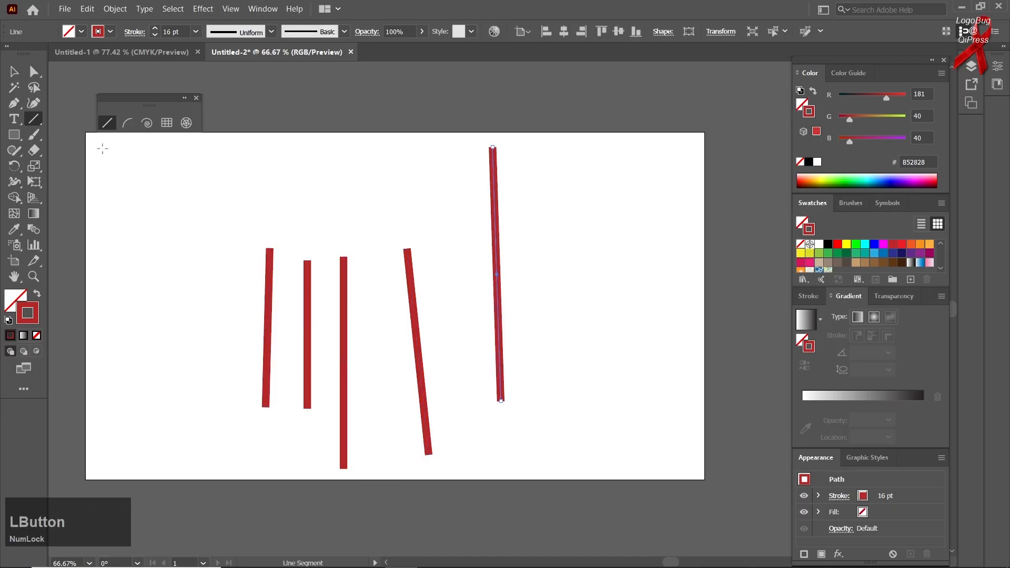
# Delete all the upright lines from the artboard
pyautogui.hotkey('ctrl', 'a')
pyautogui.press('Delete')
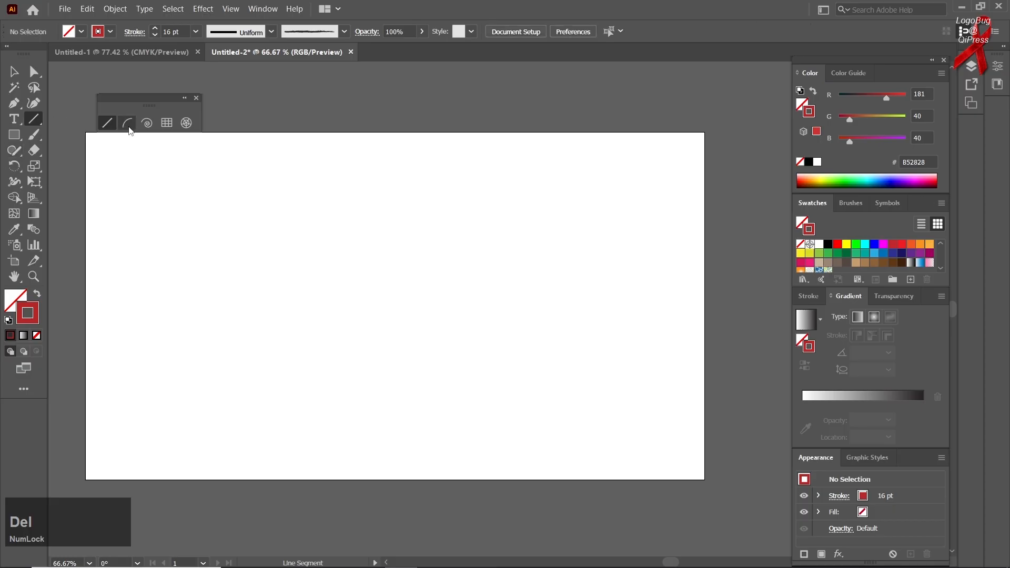
pyautogui.click(108, 124)
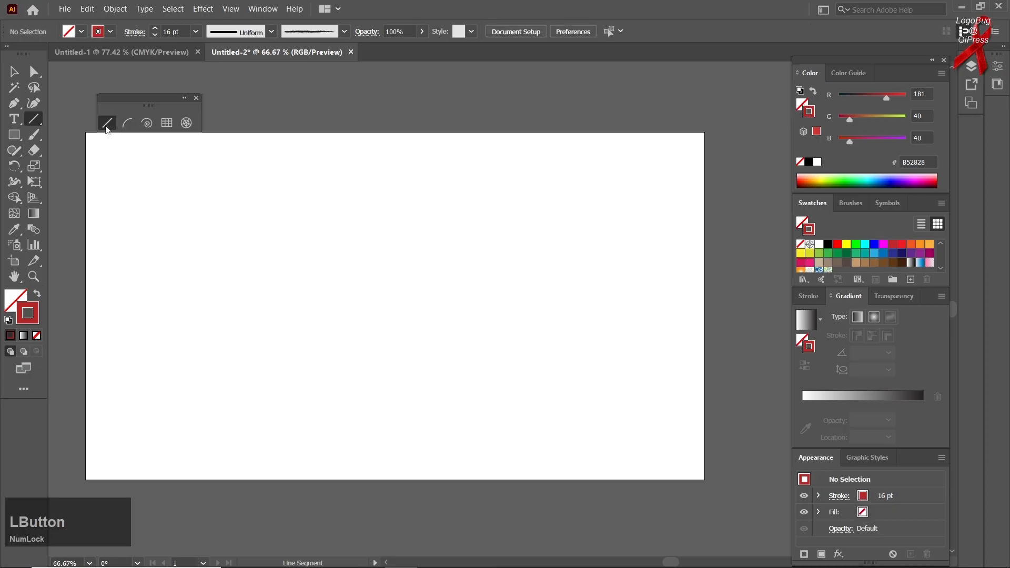
# Draw four overlapping arcs curving in opposite directions with the Arc tool
pyautogui.click(128, 124)
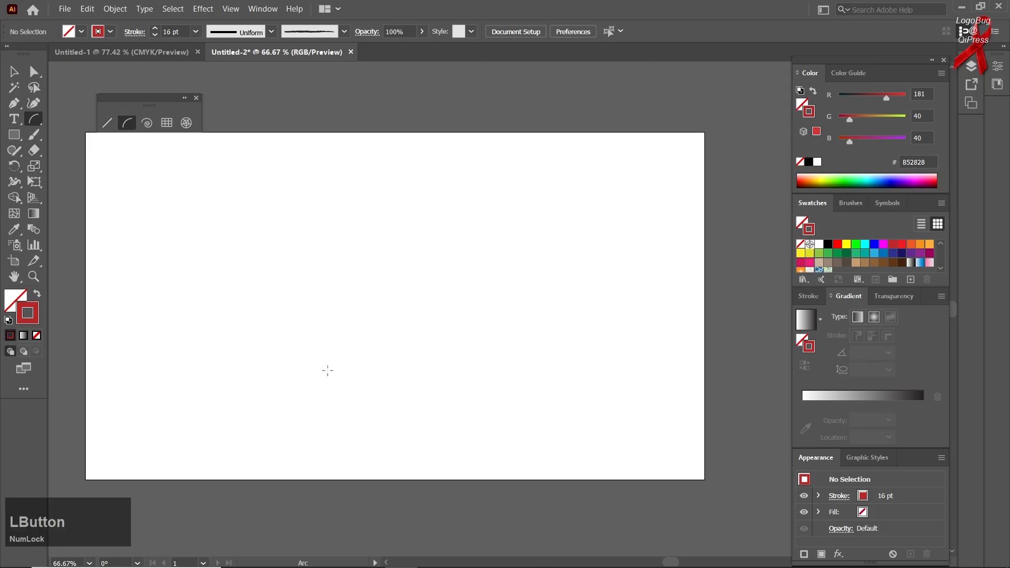
pyautogui.moveTo(328, 246)
pyautogui.mouseDown()
pyautogui.moveTo(316, 372)
pyautogui.moveTo(198, 422)
pyautogui.mouseUp()
pyautogui.moveTo(256, 254)
pyautogui.mouseDown()
pyautogui.moveTo(382, 447)
pyautogui.moveTo(421, 434)
pyautogui.mouseUp()
pyautogui.moveTo(365, 238); pyautogui.dragTo(289, 459)
pyautogui.moveTo(198, 256); pyautogui.dragTo(421, 434)
# Clear the overlapping arcs and draw a single open arc about 166 px wide and 386 px high
pyautogui.hotkey('ctrl', 'a')
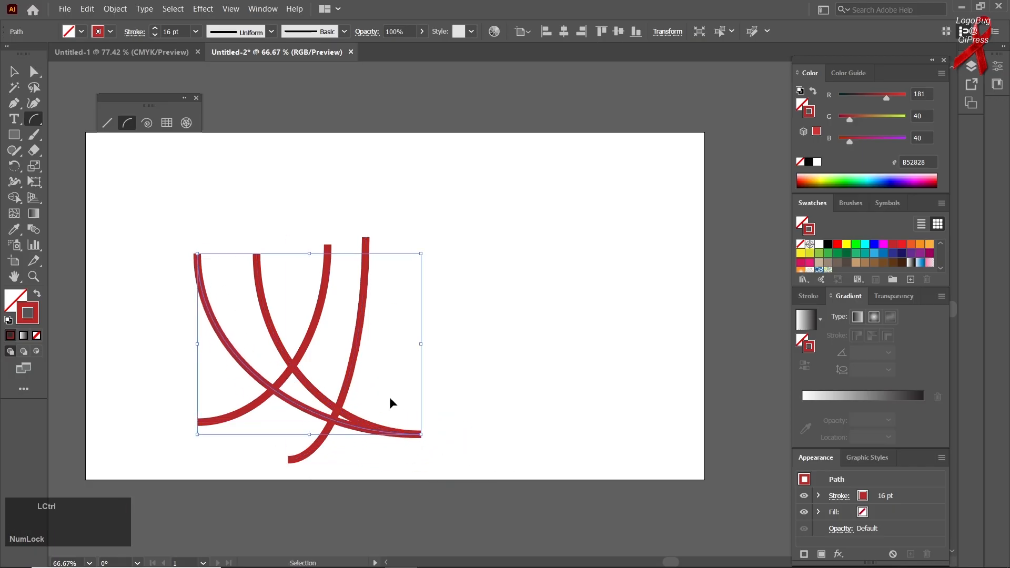
pyautogui.press('Delete')
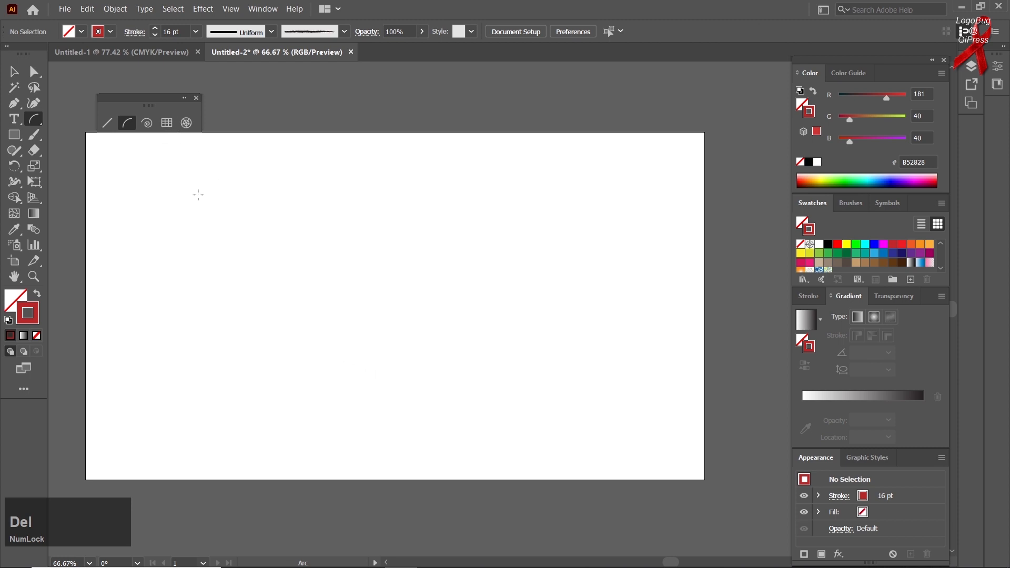
pyautogui.moveTo(180, 298); pyautogui.dragTo(255, 473)
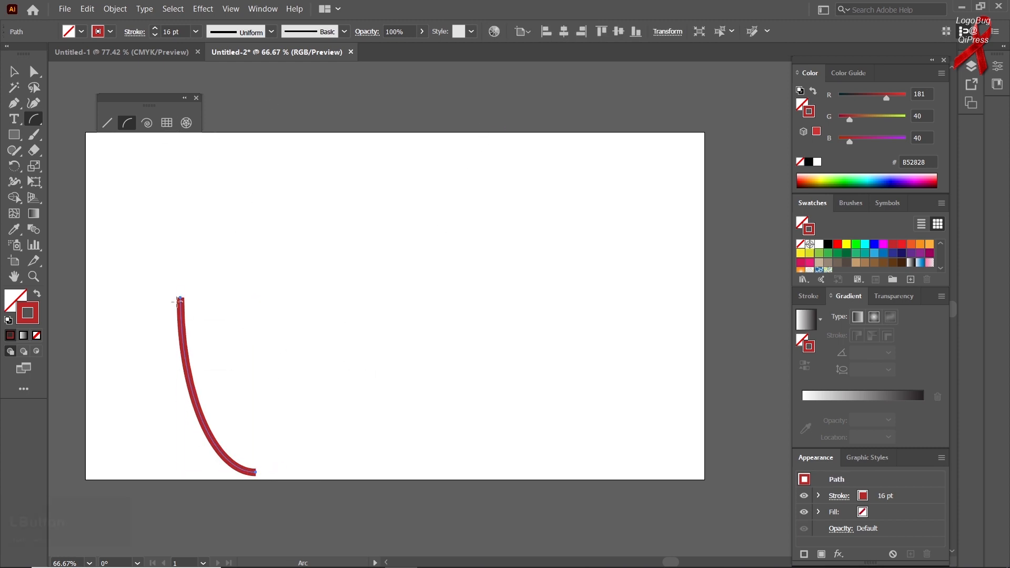
# Set the Arc tool's slope to the fully convex value of 100 in its options and accept them
pyautogui.doubleClick(127, 122)
pyautogui.moveTo(475, 302); pyautogui.dragTo(553, 301)
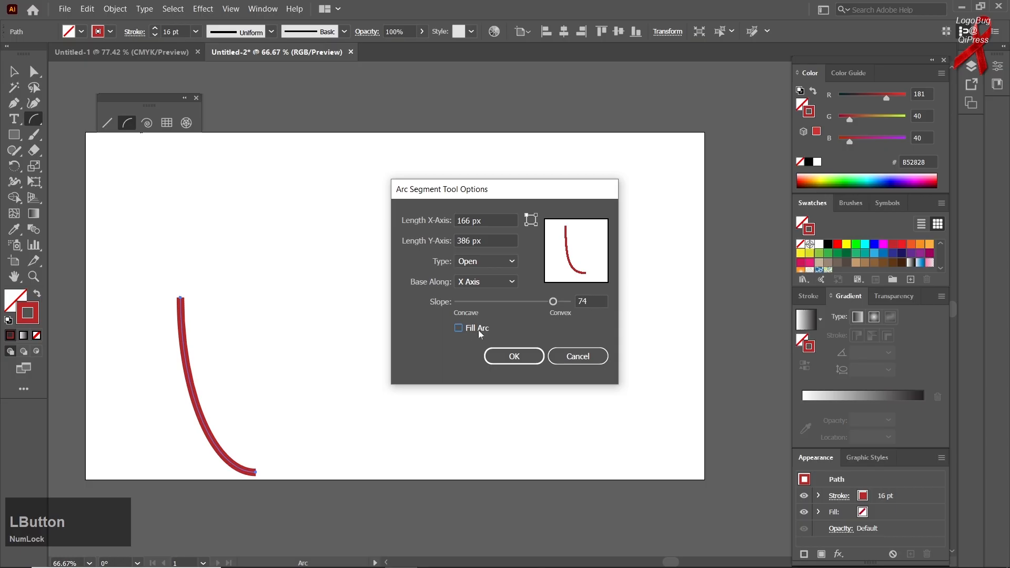
pyautogui.moveTo(500, 303); pyautogui.dragTo(568, 303)
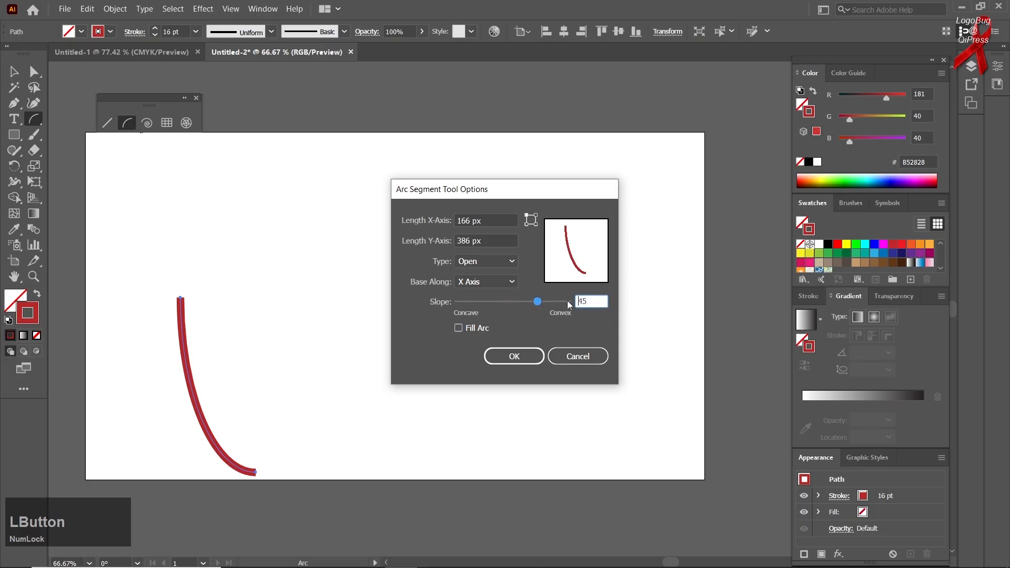
pyautogui.click(495, 226)
pyautogui.moveTo(456, 221); pyautogui.dragTo(487, 218)
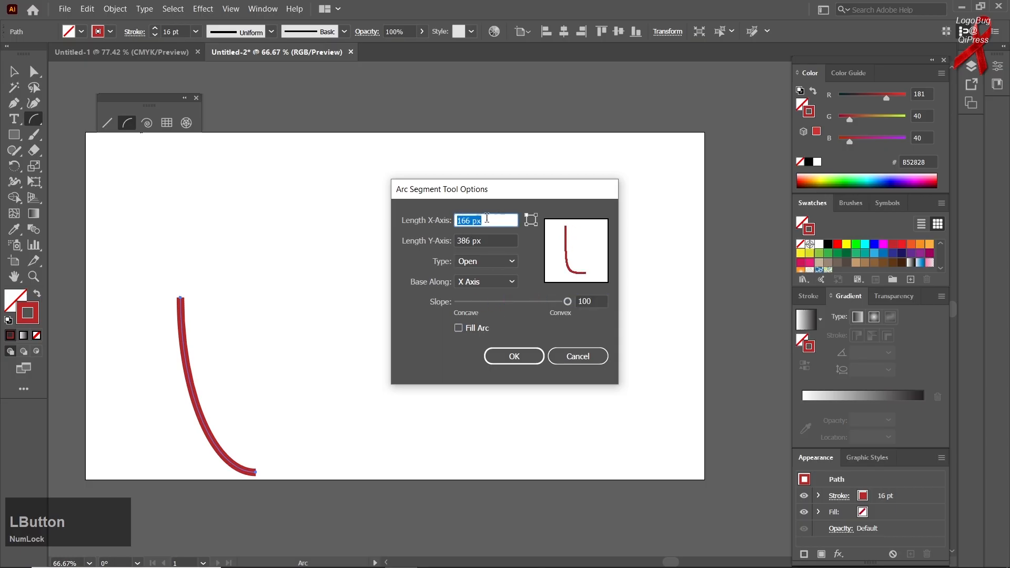
pyautogui.click(536, 224)
pyautogui.click(514, 356)
# Draw seven strongly convex open arcs in varied directions across the artboard
pyautogui.moveTo(500, 278); pyautogui.dragTo(369, 429)
pyautogui.moveTo(567, 436)
pyautogui.mouseDown()
pyautogui.moveTo(468, 181)
pyautogui.moveTo(438, 181)
pyautogui.mouseUp()
pyautogui.moveTo(321, 185)
pyautogui.mouseDown()
pyautogui.moveTo(408, 265)
pyautogui.moveTo(368, 396)
pyautogui.mouseUp()
pyautogui.moveTo(264, 211)
pyautogui.mouseDown()
pyautogui.moveTo(312, 393)
pyautogui.moveTo(395, 392)
pyautogui.mouseUp()
pyautogui.moveTo(405, 212)
pyautogui.mouseDown()
pyautogui.moveTo(380, 386)
pyautogui.moveTo(230, 395)
pyautogui.mouseUp()
pyautogui.moveTo(296, 449)
pyautogui.mouseDown()
pyautogui.moveTo(425, 401)
pyautogui.moveTo(403, 167)
pyautogui.mouseUp()
pyautogui.moveTo(428, 226)
pyautogui.mouseDown()
pyautogui.moveTo(339, 465)
pyautogui.moveTo(275, 469)
pyautogui.moveTo(298, 458)
pyautogui.mouseUp()
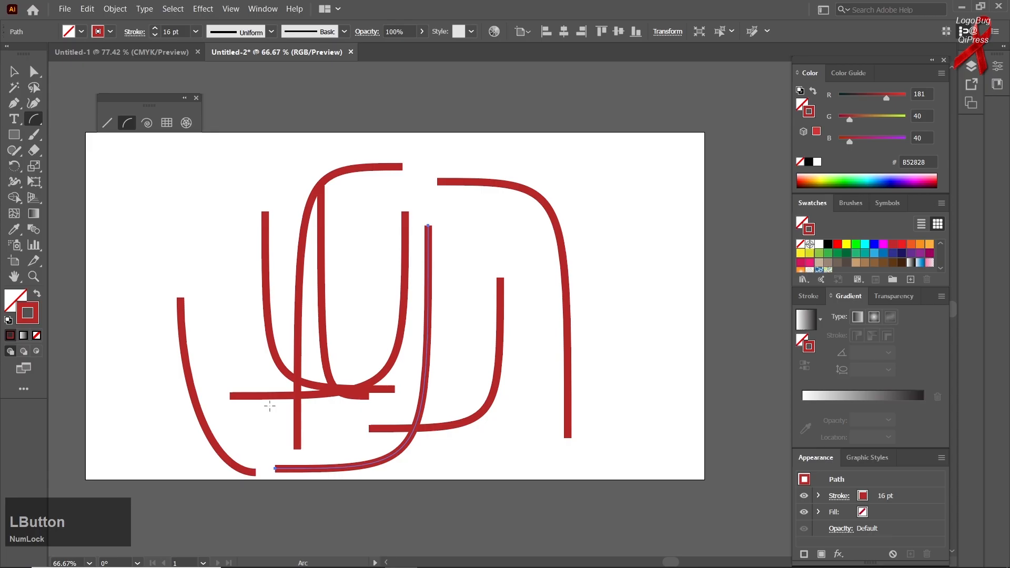
# Delete all the open arcs from the artboard
pyautogui.hotkey('ctrl', 'a')
pyautogui.press('Delete')
pyautogui.rightClick(277, 228)
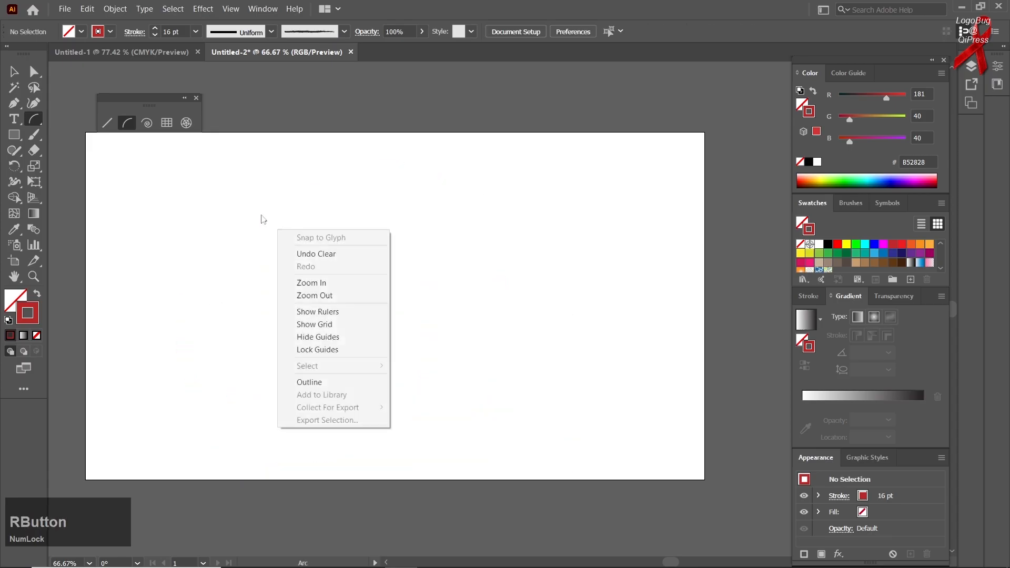
# Set the Arc tool to Closed type based along the Y Axis, and draw a closed arc about 603 by 573 px
pyautogui.doubleClick(123, 119)
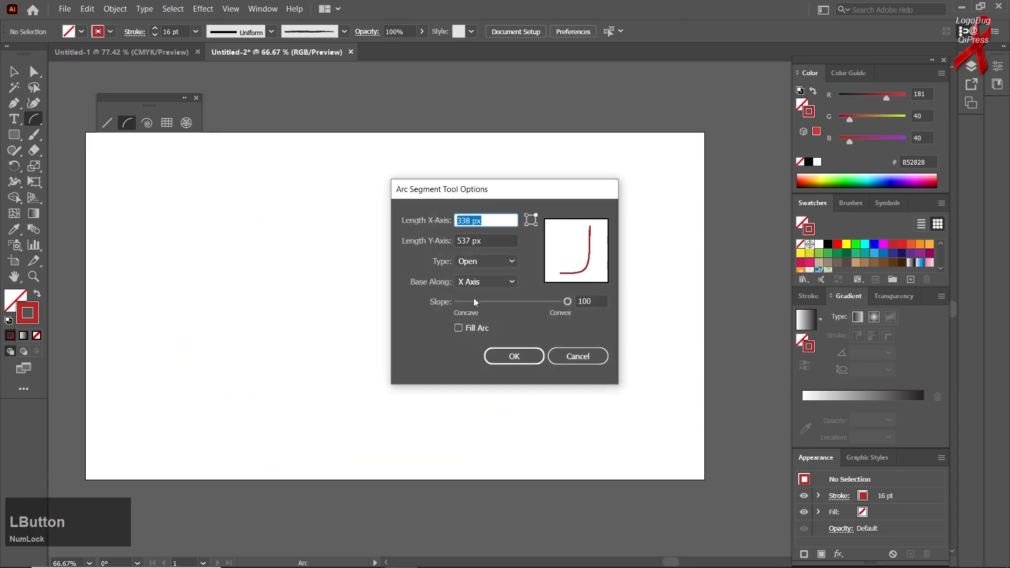
pyautogui.click(488, 284)
pyautogui.click(497, 309)
pyautogui.click(501, 262)
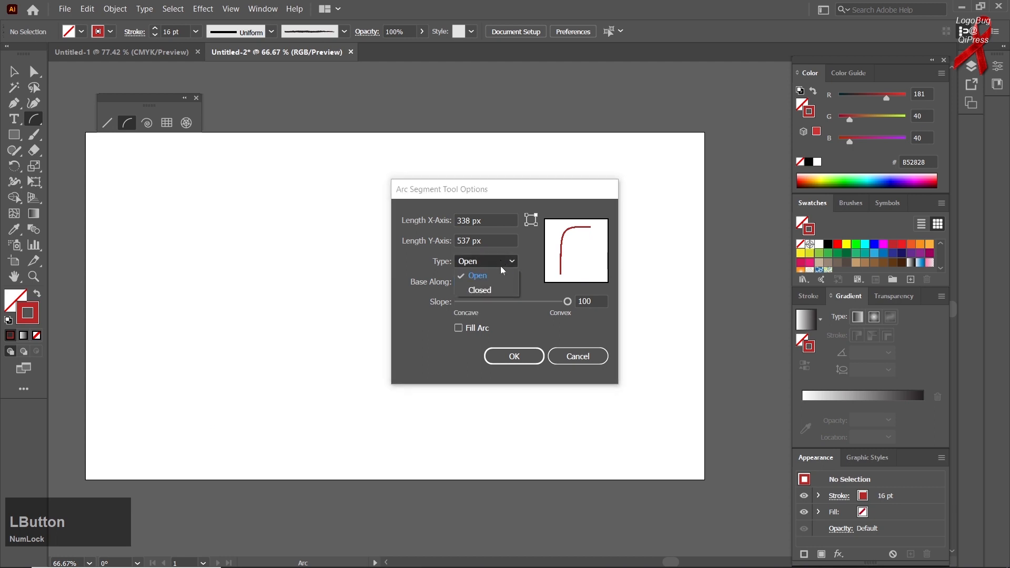
pyautogui.click(500, 289)
pyautogui.click(514, 355)
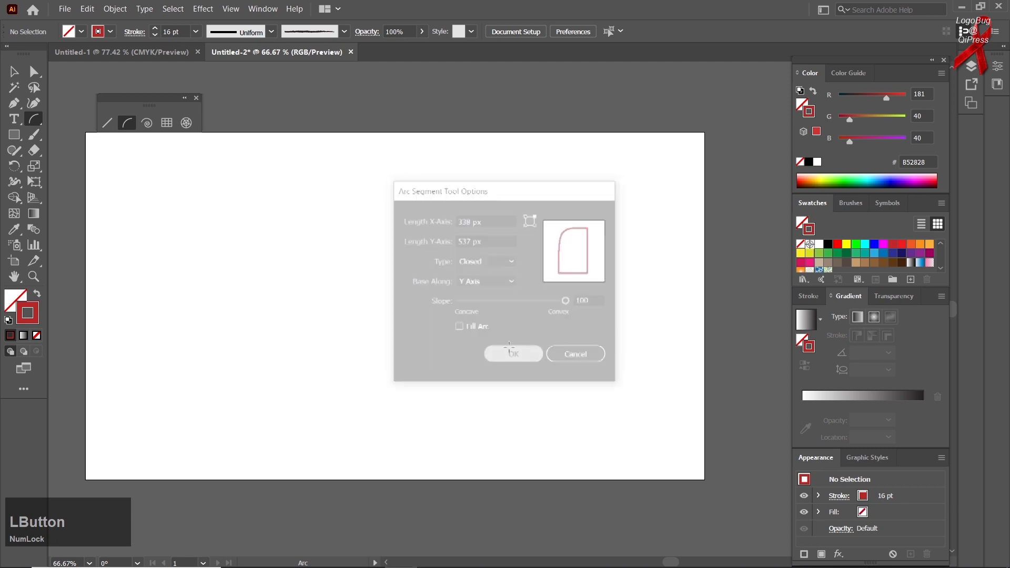
pyautogui.moveTo(185, 174); pyautogui.dragTo(462, 434)
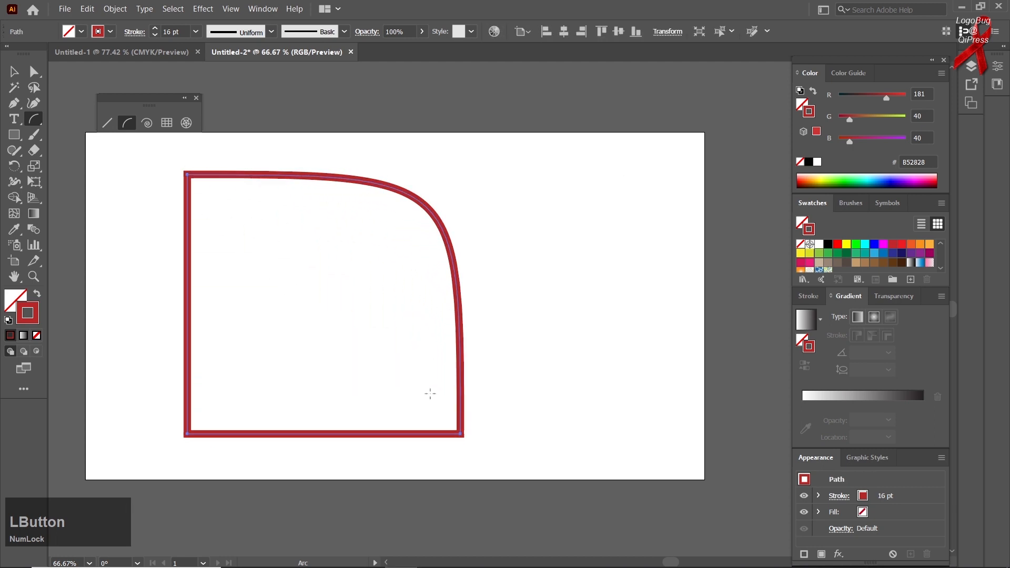
# Keep the Arc tool's Closed type and change its slope to a concave, negative value
pyautogui.doubleClick(126, 125)
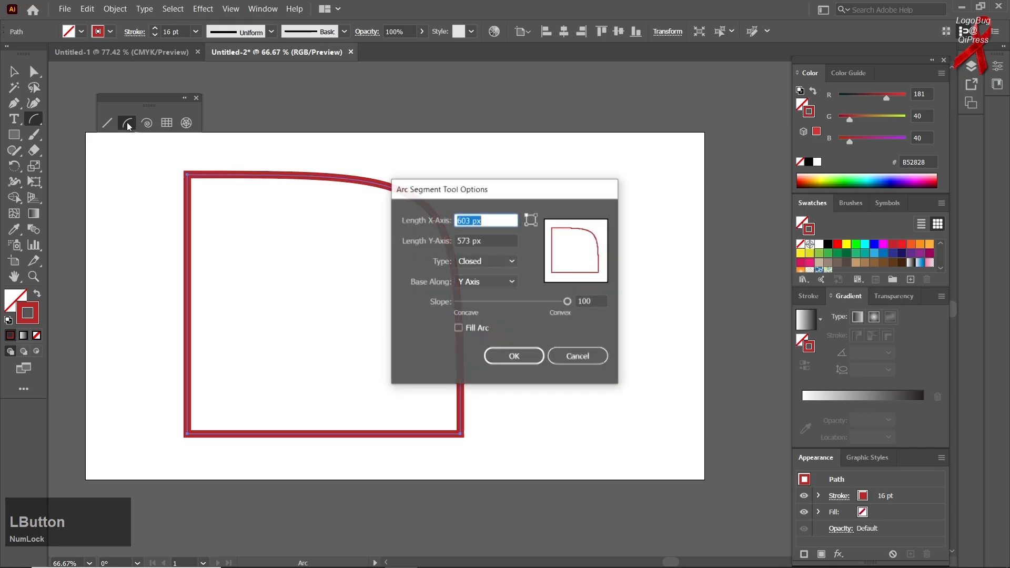
pyautogui.click(485, 264)
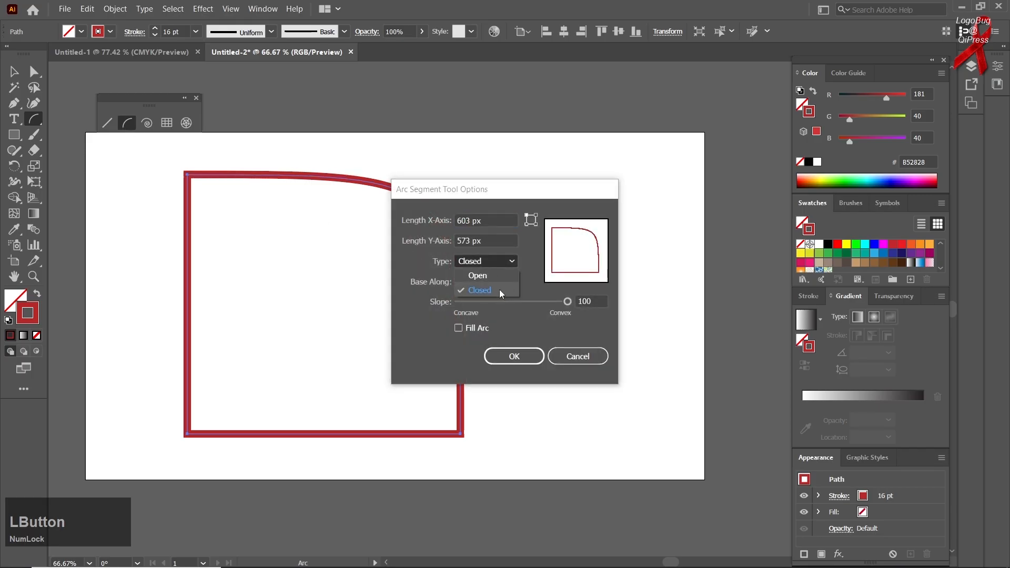
pyautogui.click(500, 290)
pyautogui.moveTo(551, 301); pyautogui.dragTo(491, 302)
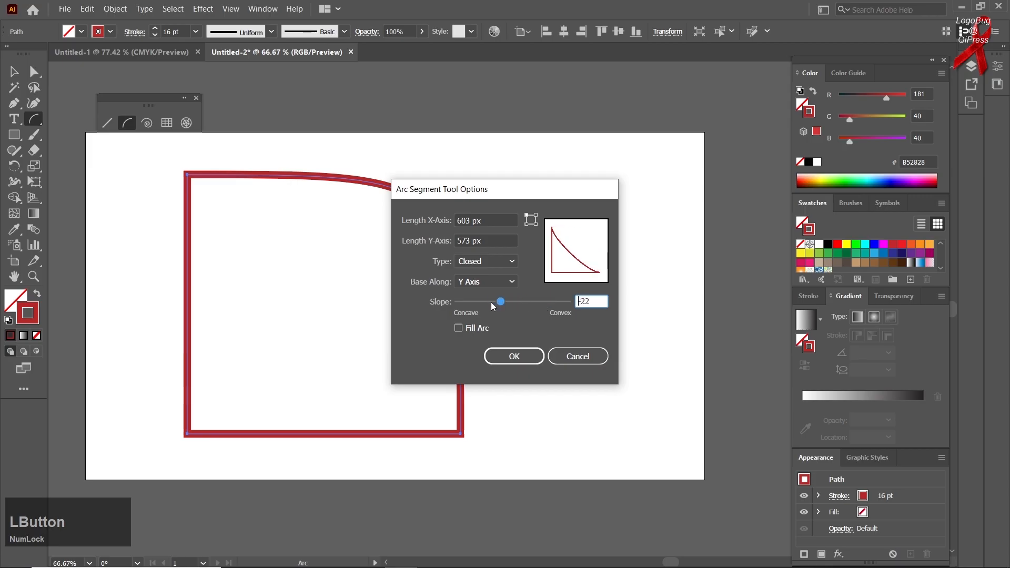
pyautogui.click(507, 358)
# Replace the convex closed arc with a new concave closed arc in the middle of the artboard
pyautogui.hotkey('ctrl', 'a')
pyautogui.press('Delete')
pyautogui.moveTo(300, 233); pyautogui.dragTo(489, 424)
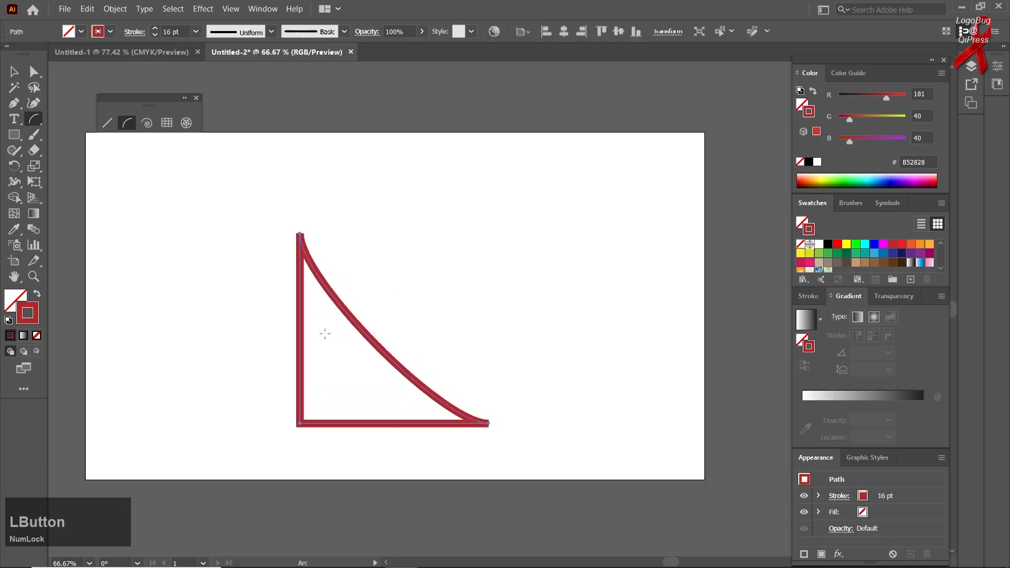
# Fill the concave closed arc with the green colour 75C11E
pyautogui.click(20, 298)
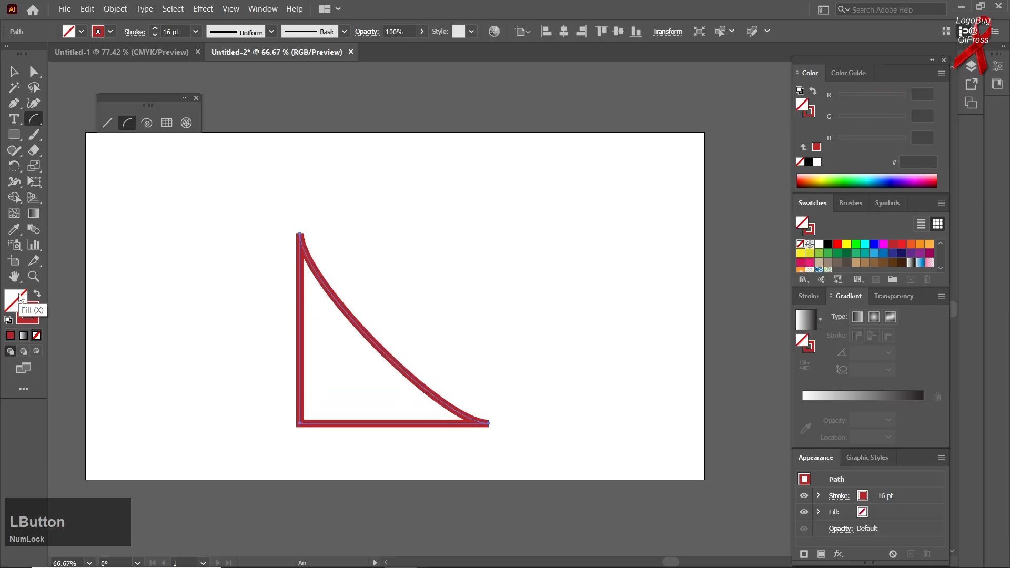
pyautogui.doubleClick(20, 297)
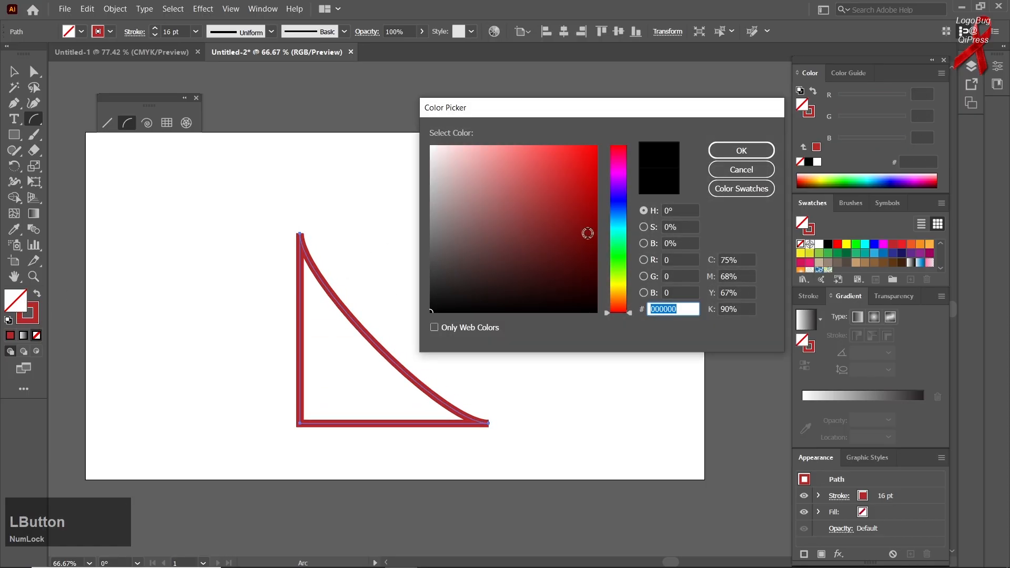
pyautogui.click(628, 272)
pyautogui.click(574, 185)
pyautogui.click(742, 151)
# Move the green-filled arc up and to the left on the artboard, and delete it
pyautogui.click(14, 71)
pyautogui.click(181, 263)
pyautogui.moveTo(323, 326); pyautogui.dragTo(229, 301)
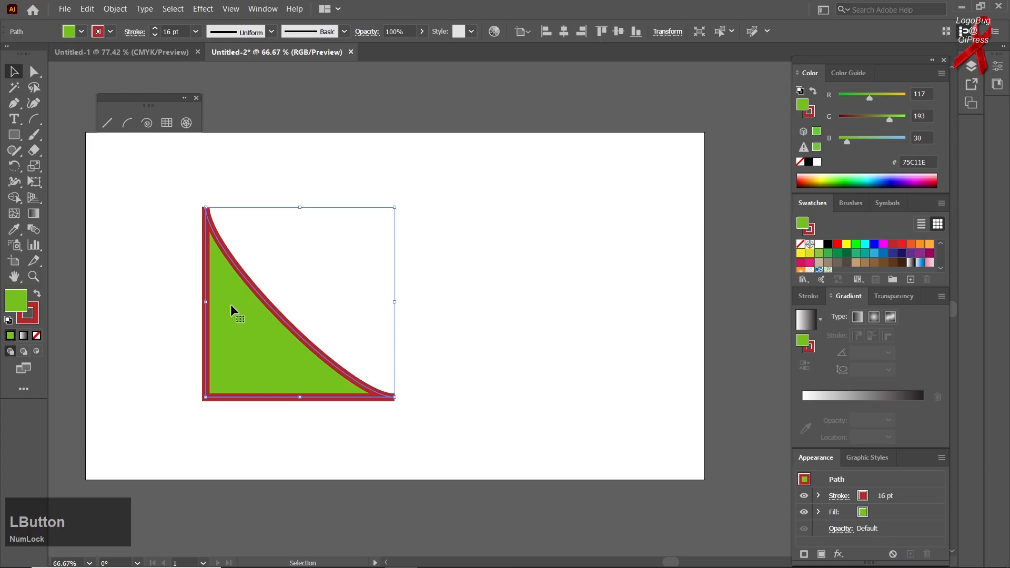
pyautogui.press('Delete')
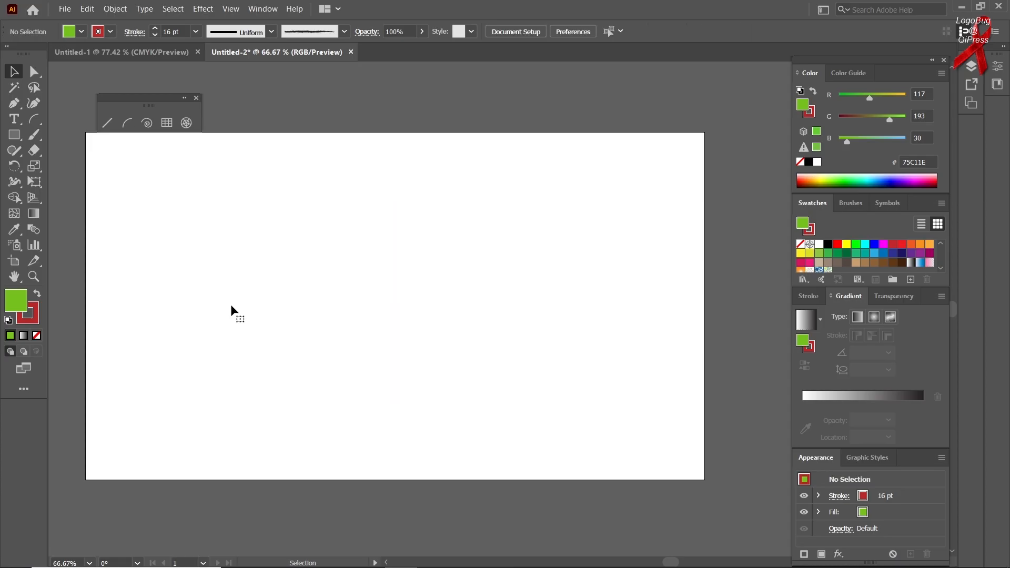
# Draw a large spiral with a radius of about 557 px over the artboard's left half and remove its fill
pyautogui.click(147, 123)
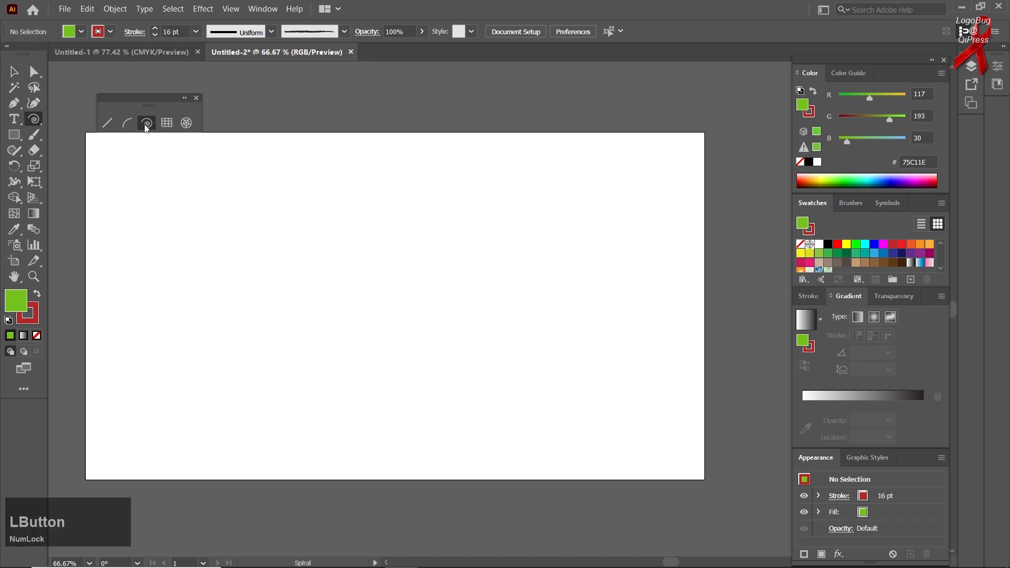
pyautogui.moveTo(220, 249); pyautogui.dragTo(478, 344)
pyautogui.press('/')
pyautogui.press('v')
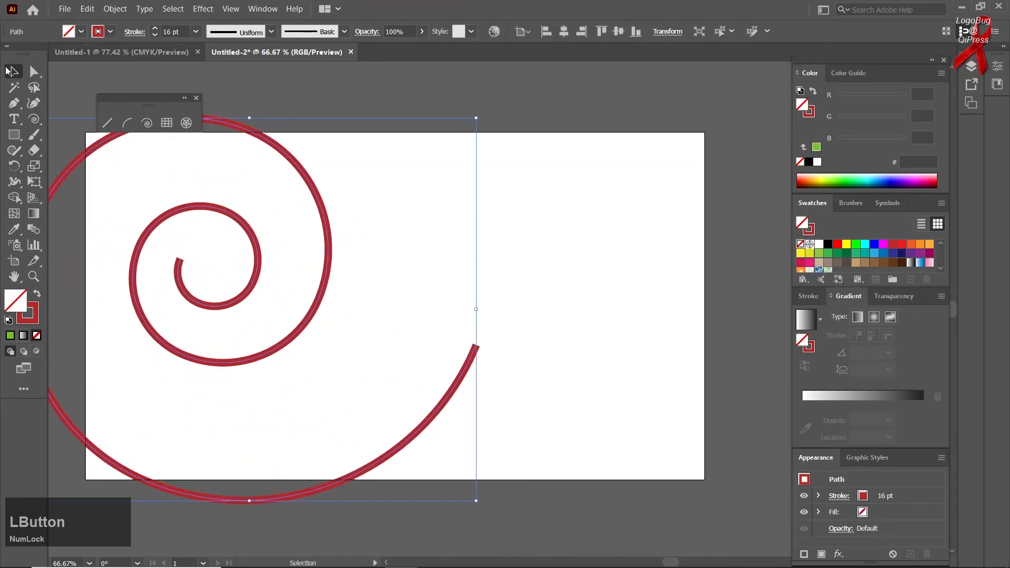
# Move the large spiral to the right toward the middle of the artboard, and delete it
pyautogui.click(351, 234)
pyautogui.moveTo(334, 248)
pyautogui.mouseDown()
pyautogui.moveTo(444, 266)
pyautogui.moveTo(463, 251)
pyautogui.mouseUp()
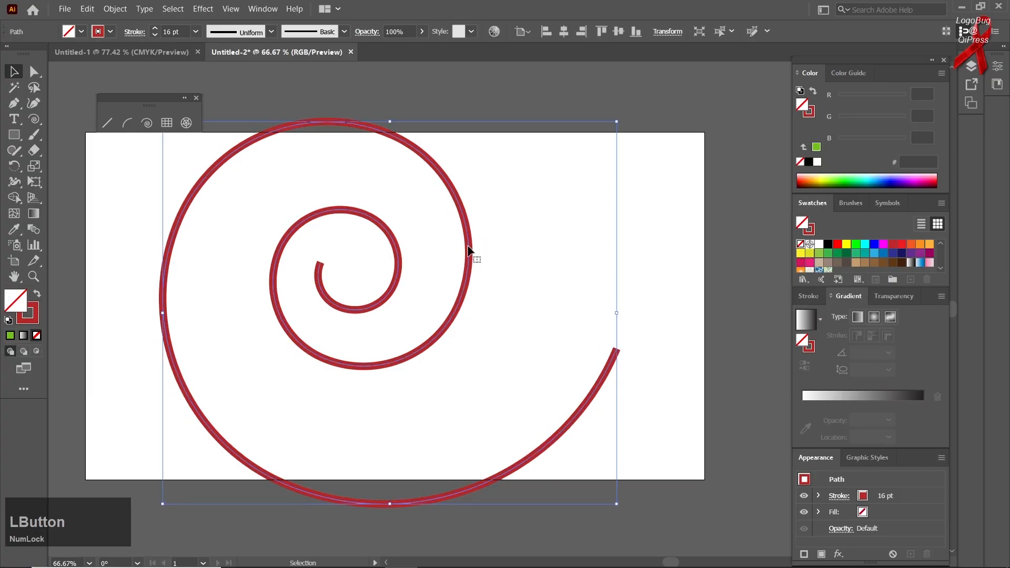
pyautogui.press('Delete')
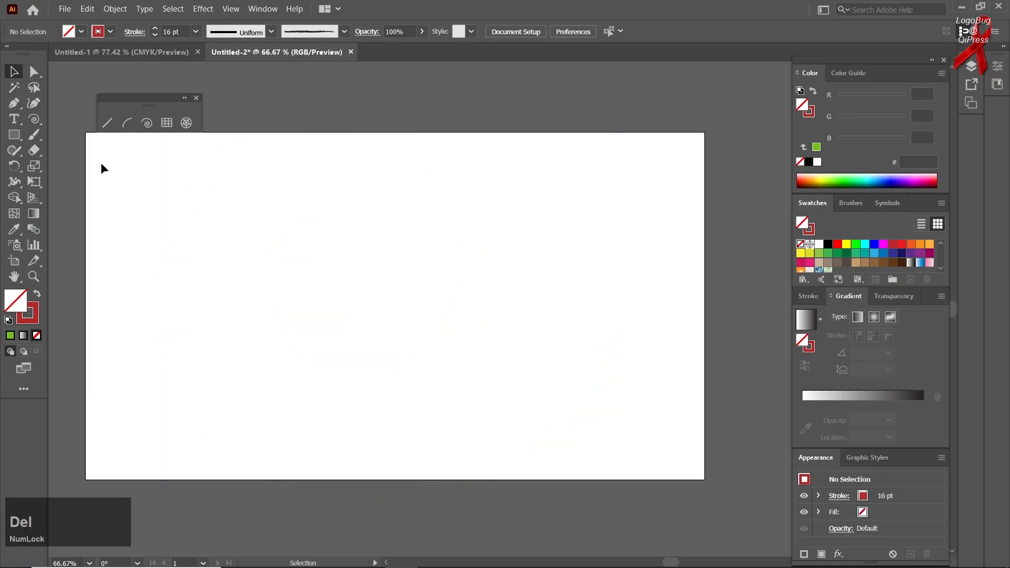
# Create a spiral near the artboard's centre with radius 556.7693 px, 80% decay, 21 segments and the second winding style
pyautogui.click(147, 124)
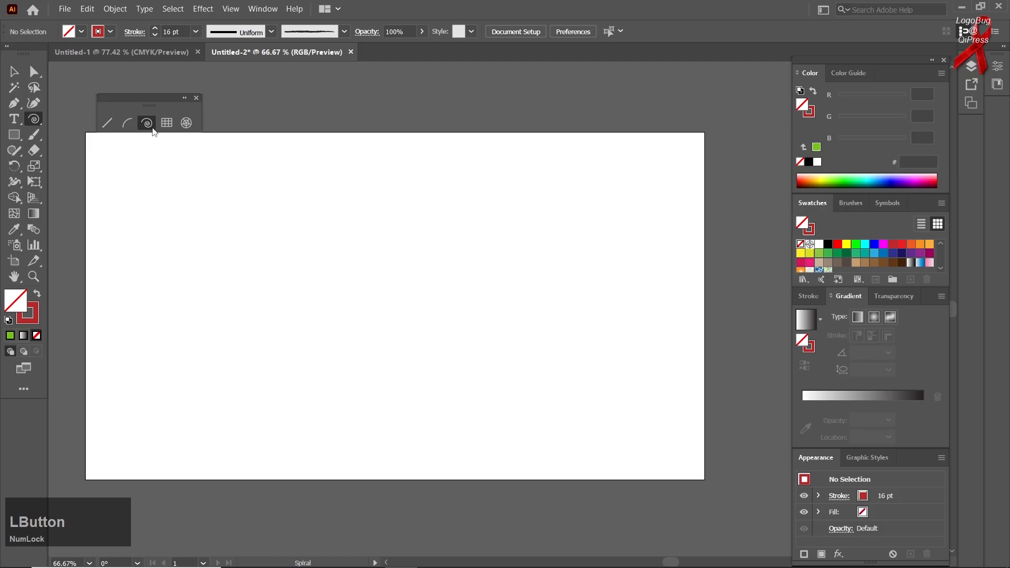
pyautogui.click(386, 248)
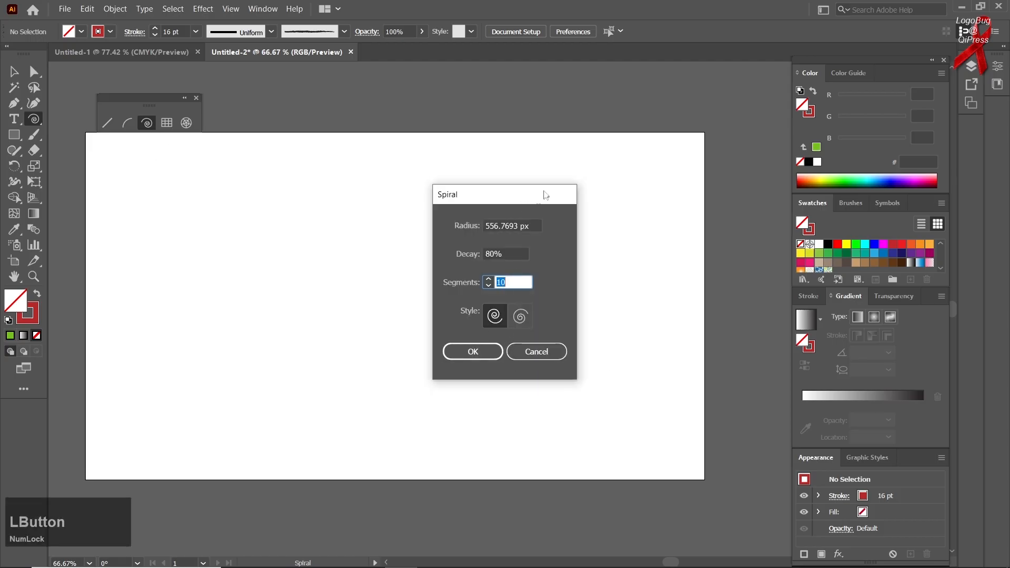
pyautogui.moveTo(499, 199); pyautogui.dragTo(549, 197)
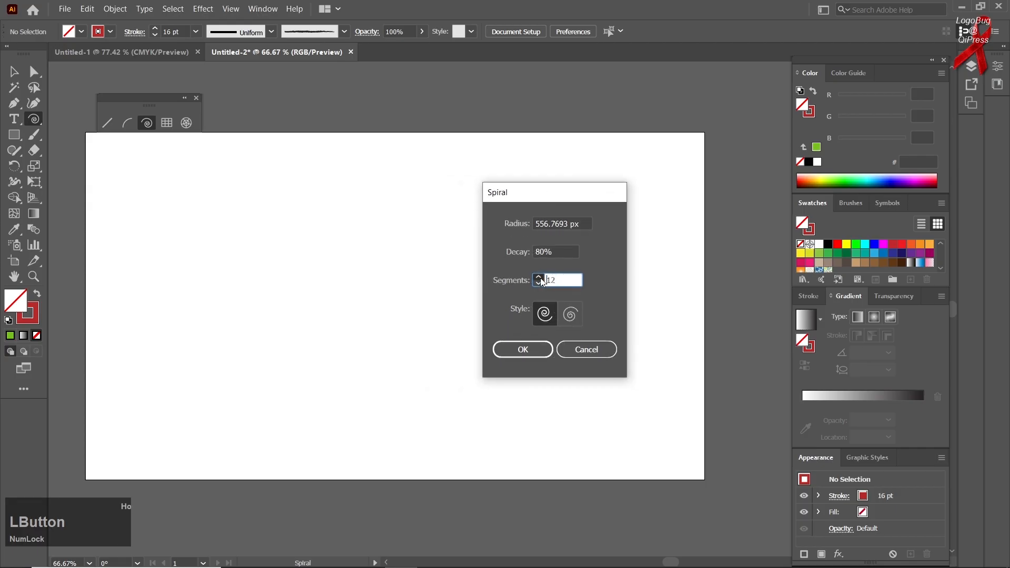
pyautogui.click(523, 350)
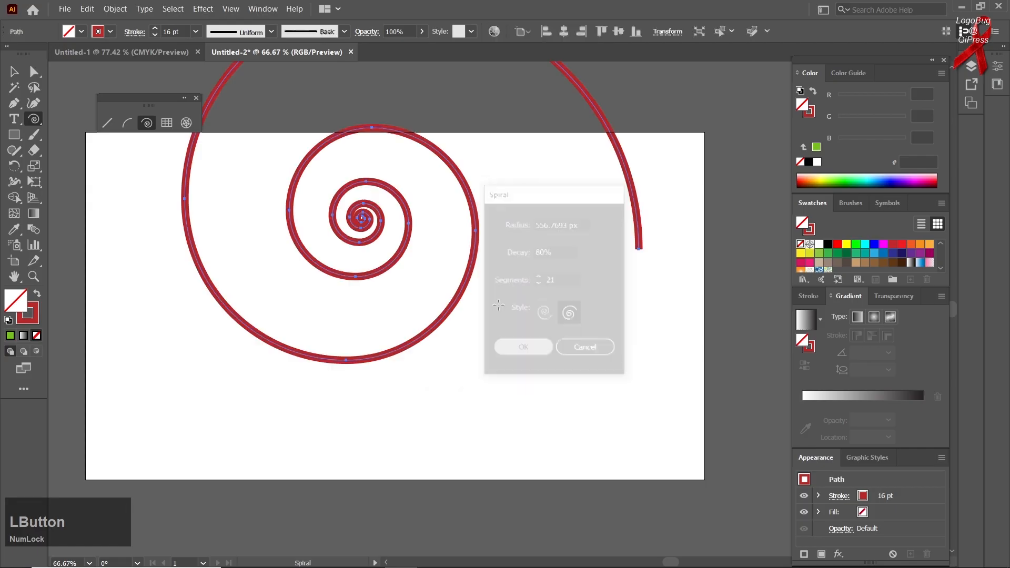
# Draw a second spiral freehand in the right half of the artboard, and delete both spirals
pyautogui.moveTo(612, 303); pyautogui.dragTo(393, 275)
pyautogui.hotkey('ctrl', 'a')
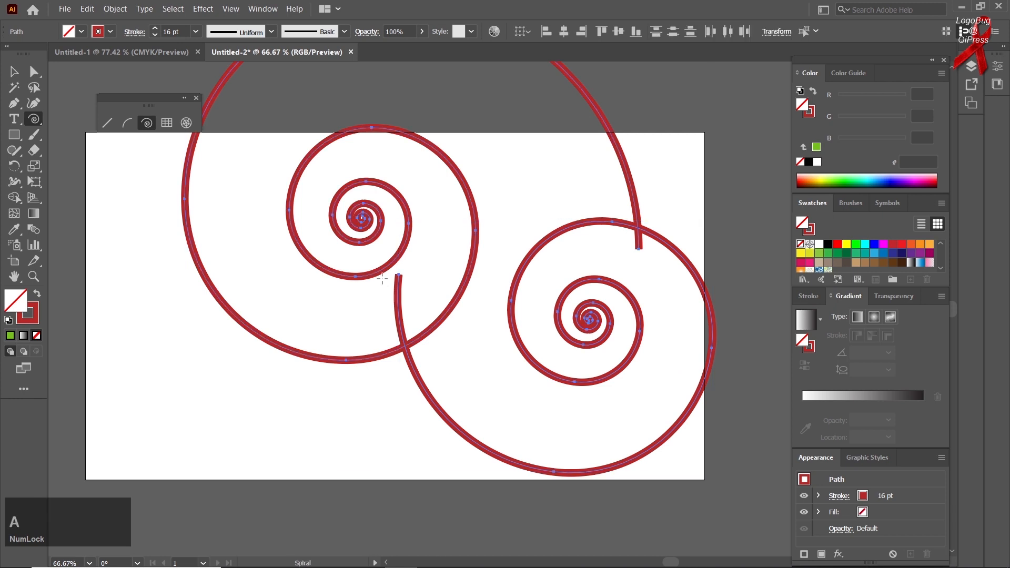
pyautogui.press('Delete')
# Draw a smaller spiral freehand in the artboard's upper left area, and delete it
pyautogui.moveTo(293, 211); pyautogui.dragTo(393, 346)
pyautogui.click(13, 74)
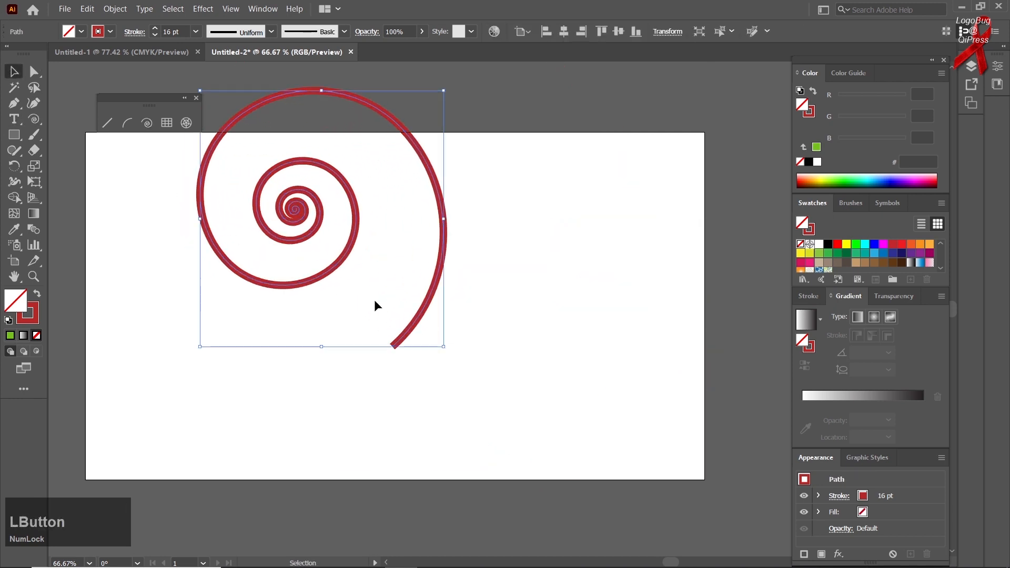
pyautogui.press('Delete')
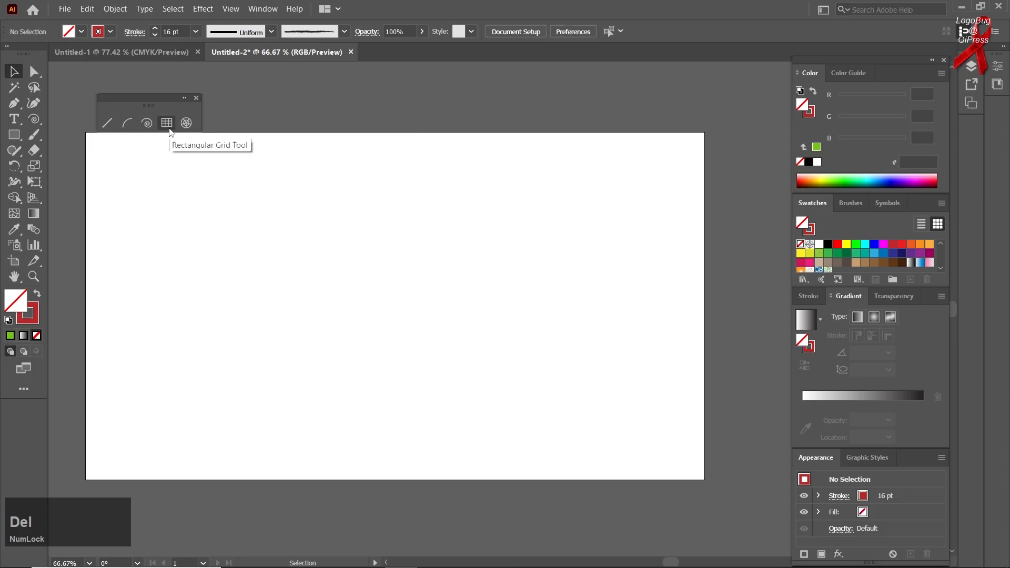
# Draw a rectangular grid about 861 by 455 px in the artboard's lower middle and move it up and to the left
pyautogui.click(167, 123)
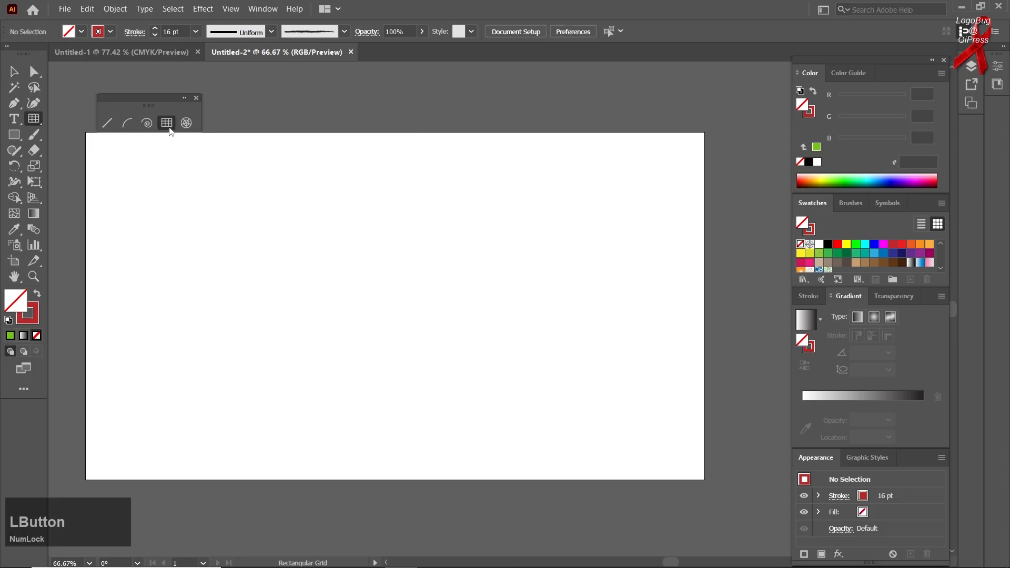
pyautogui.moveTo(235, 268); pyautogui.dragTo(629, 478)
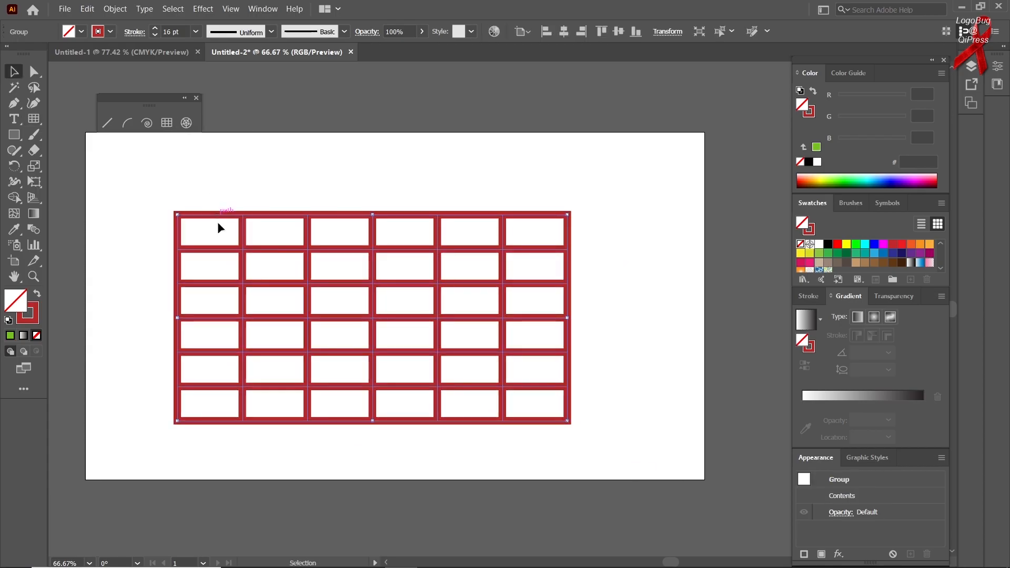
pyautogui.moveTo(218, 221); pyautogui.dragTo(212, 213)
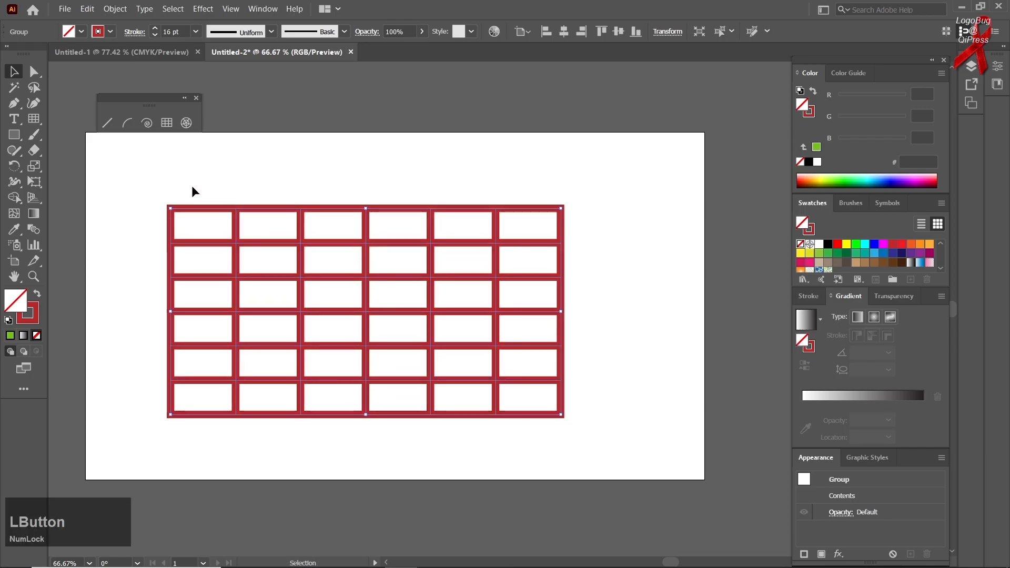
# Delete the evenly divided rectangular grid from the artboard
pyautogui.moveTo(200, 179); pyautogui.dragTo(316, 349)
pyautogui.press('Delete')
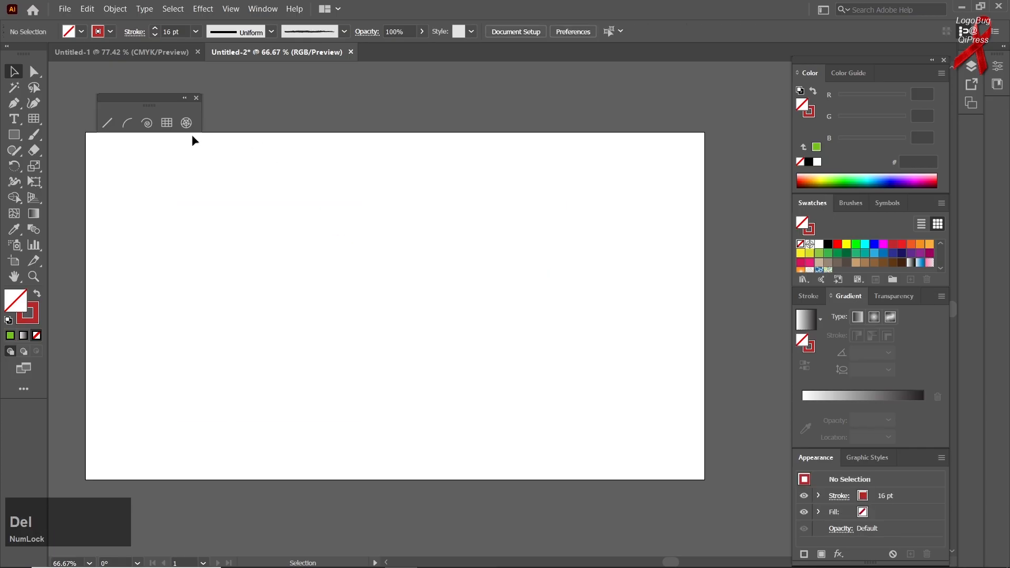
# Set the Rectangular Grid's horizontal skew to -273%, skew its vertical dividers toward Right, and draw a grid about 758 by 482 px
pyautogui.doubleClick(167, 123)
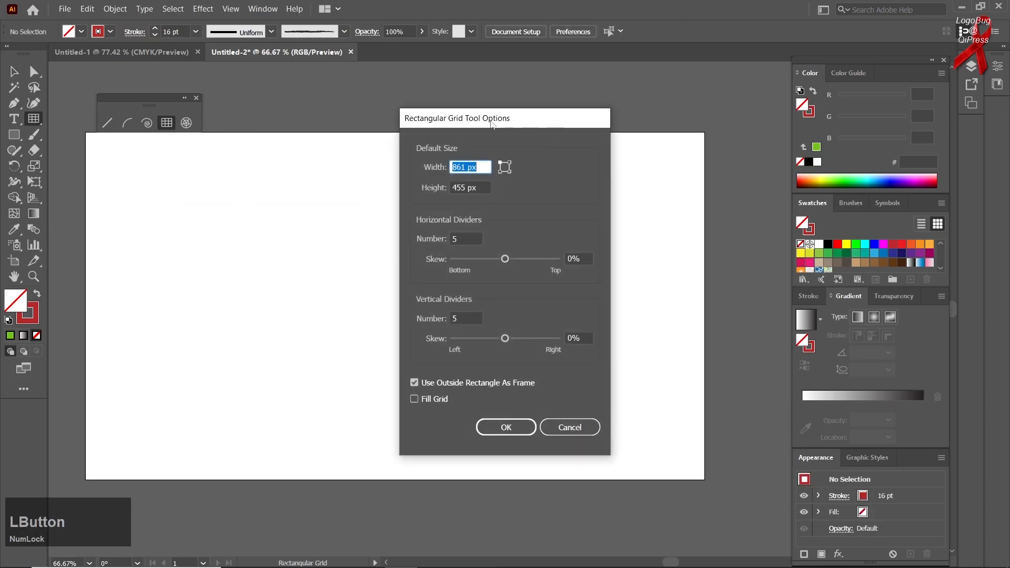
pyautogui.moveTo(492, 125); pyautogui.dragTo(588, 86)
pyautogui.click(574, 219)
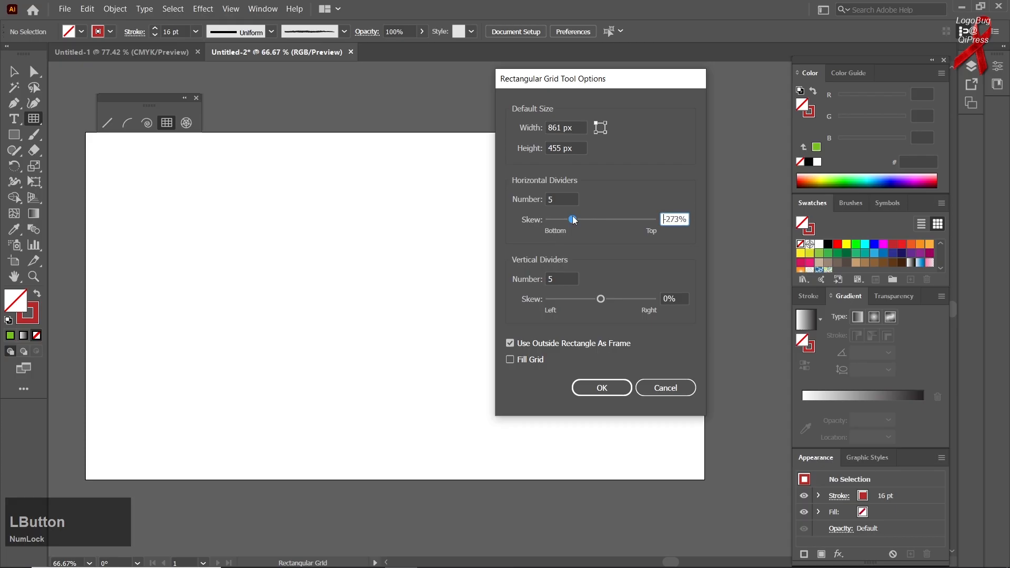
pyautogui.moveTo(619, 298); pyautogui.dragTo(630, 300)
pyautogui.click(602, 388)
pyautogui.moveTo(283, 217); pyautogui.dragTo(630, 437)
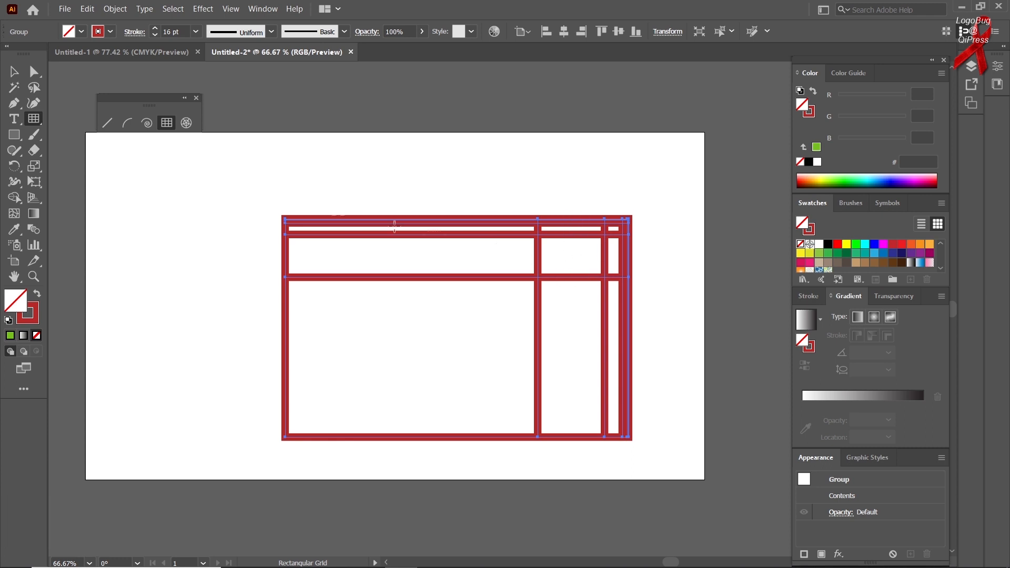
# Set the Rectangular Grid's horizontal skew to 278% and vertical skew to -334%, and draw another grid about 657 by 484 px on the left
pyautogui.click(157, 136)
pyautogui.moveTo(571, 221); pyautogui.dragTo(632, 226)
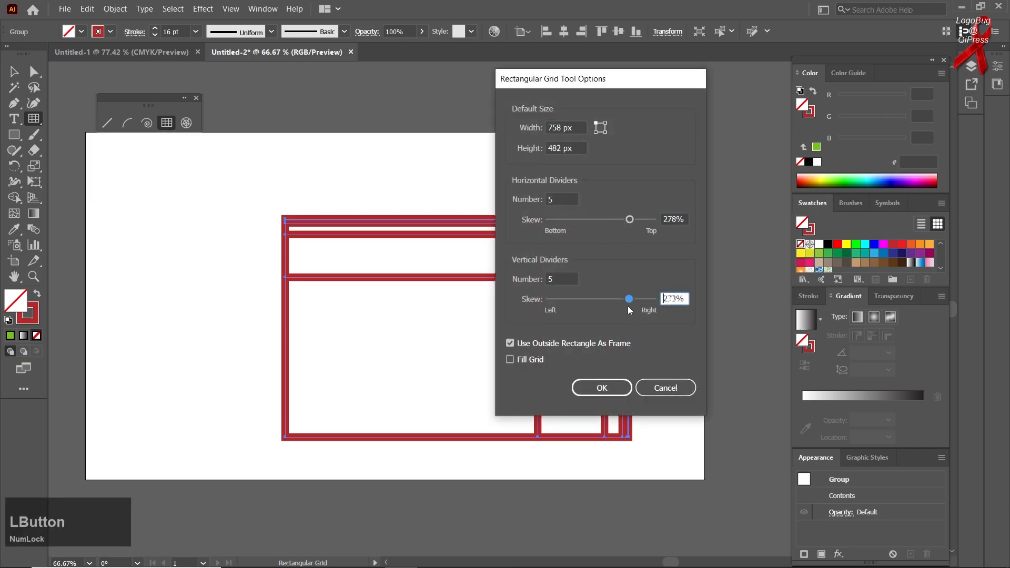
pyautogui.click(602, 388)
pyautogui.moveTo(154, 250); pyautogui.dragTo(451, 455)
# Delete both skewed grids from the artboard and leave the Rectangular Grid options unchanged
pyautogui.hotkey('ctrl', 'a')
pyautogui.press('Delete')
pyautogui.click(661, 391)
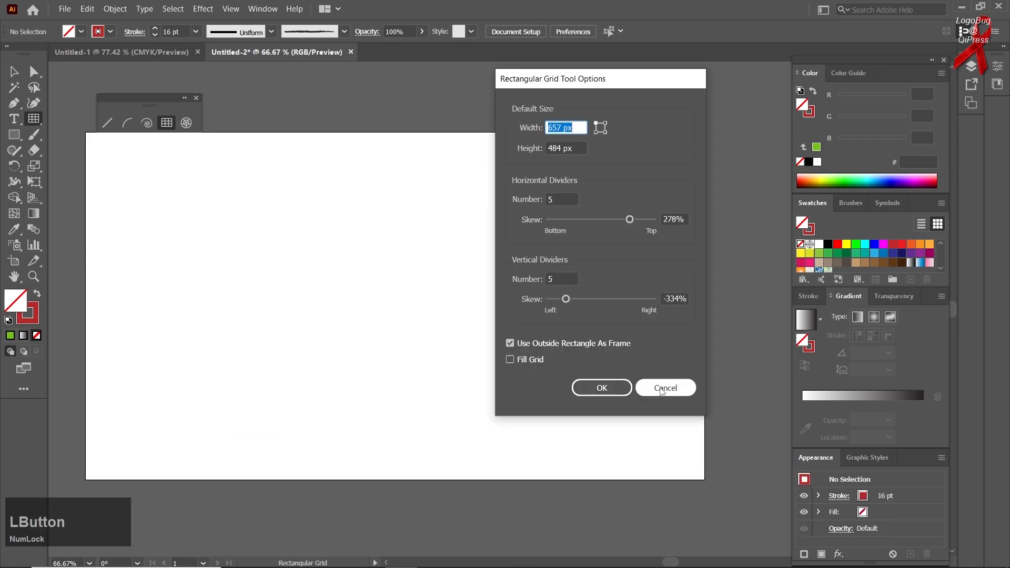
pyautogui.click(665, 388)
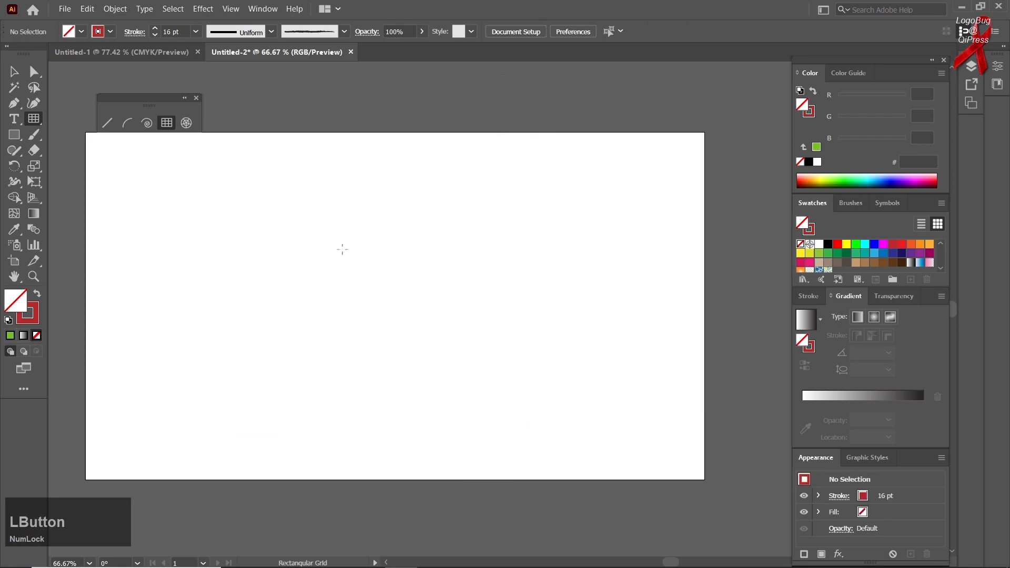
# Set the Rectangular Grid to 13 horizontal dividers with 30% skew and give the vertical dividers a 45% skew
pyautogui.click(404, 190)
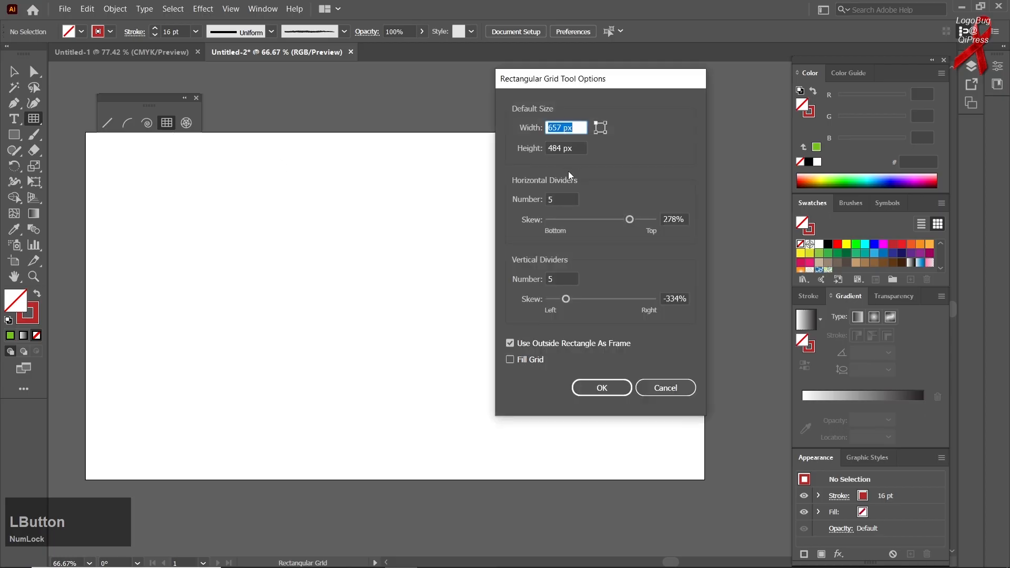
pyautogui.scroll(2, 555, 200)
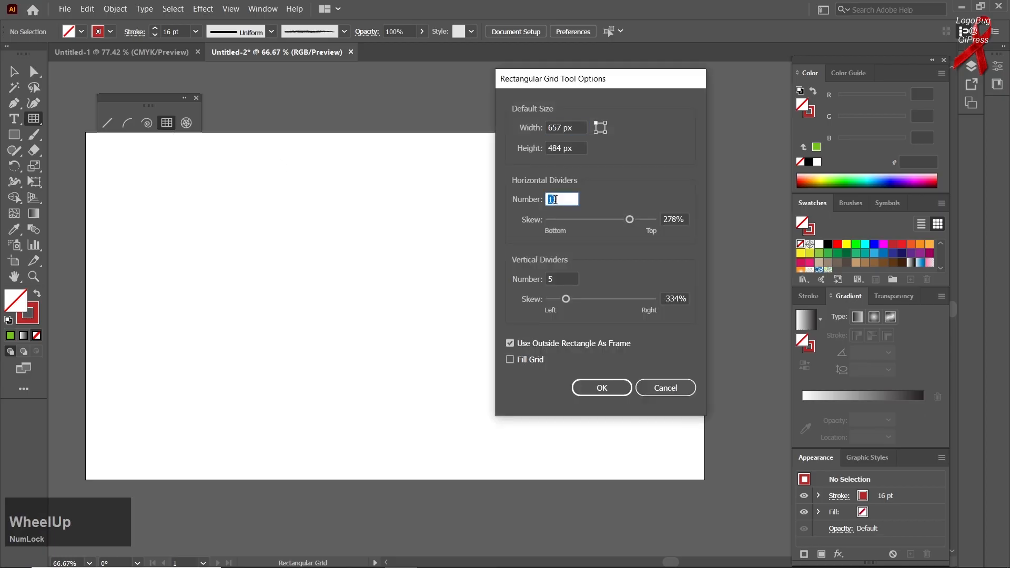
pyautogui.click(606, 220)
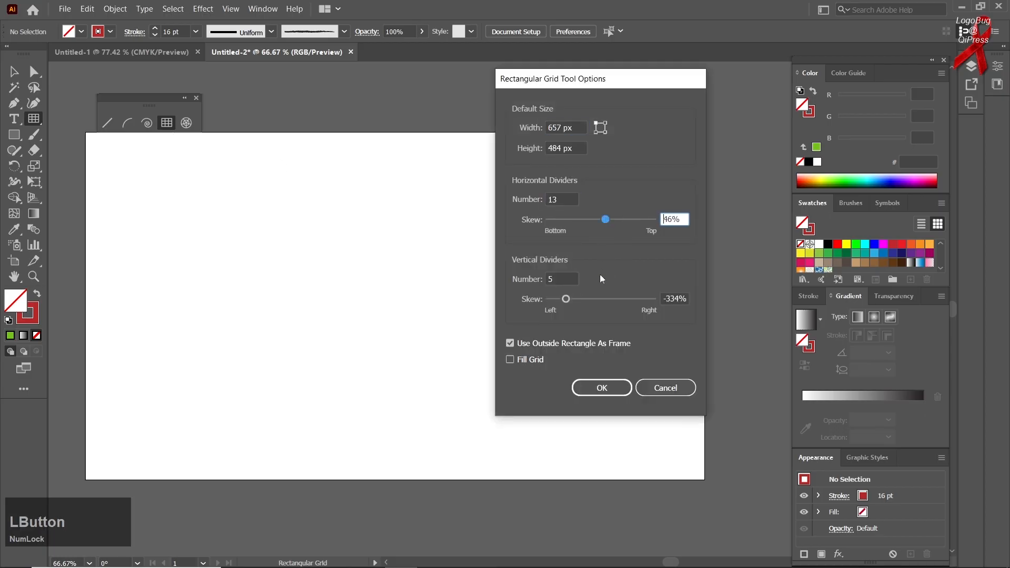
pyautogui.click(603, 310)
pyautogui.click(605, 220)
pyautogui.click(608, 300)
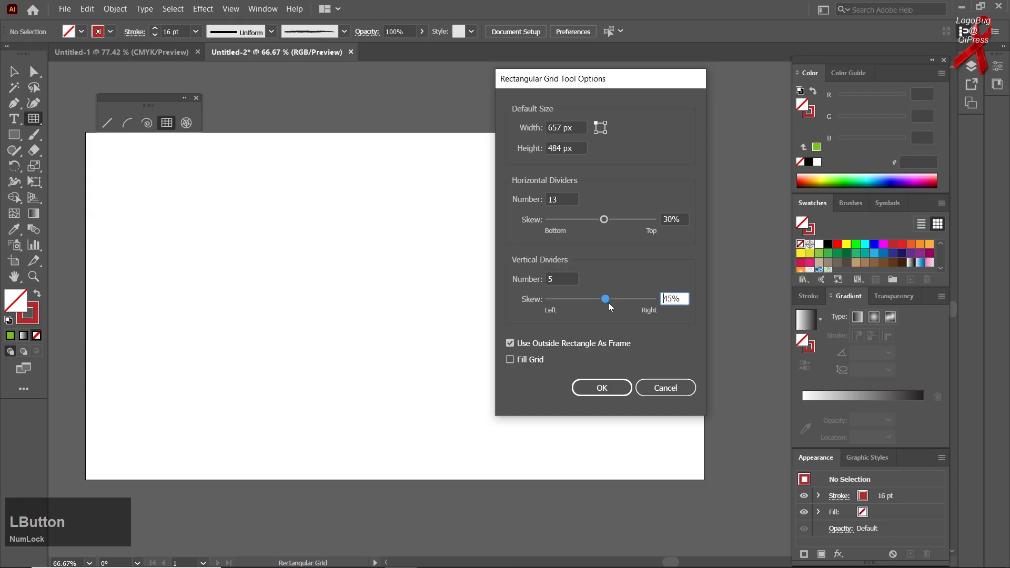
pyautogui.click(602, 388)
# Draw a rectangular grid with the new divider settings across the artboard's lower middle, and delete it
pyautogui.moveTo(202, 254); pyautogui.dragTo(591, 464)
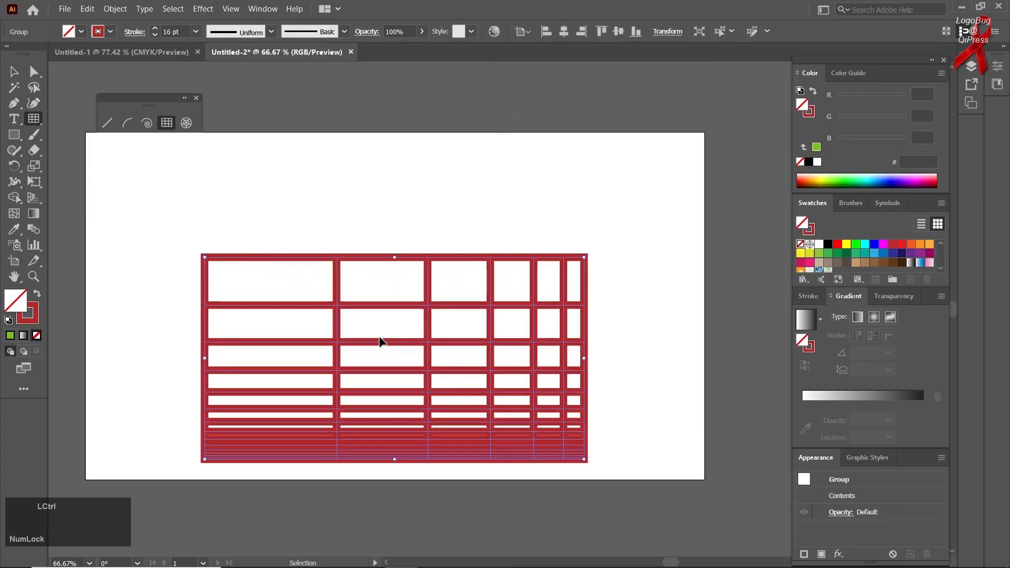
pyautogui.press('Delete')
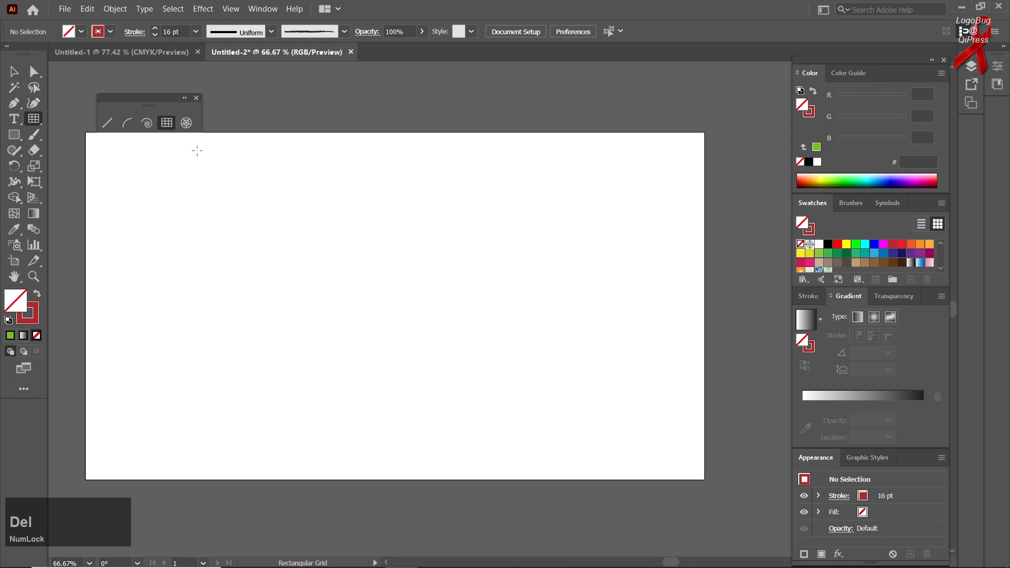
# Turn on Fill Grid, draw a rectangular grid about 774 by 449 px, and fill it with the green colour 64FF00
pyautogui.doubleClick(170, 124)
pyautogui.click(529, 360)
pyautogui.click(602, 388)
pyautogui.moveTo(205, 230); pyautogui.dragTo(559, 437)
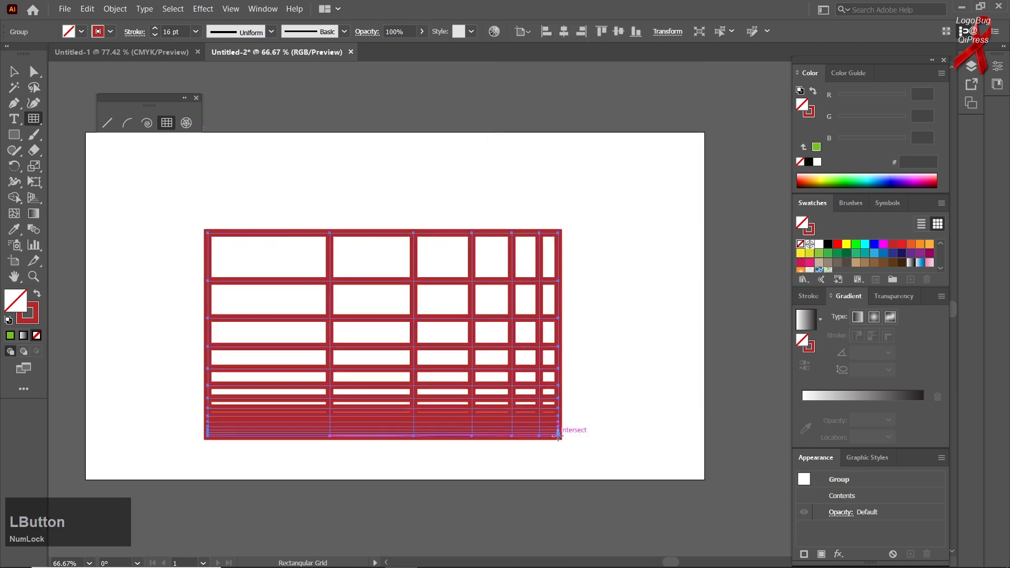
pyautogui.click(836, 178)
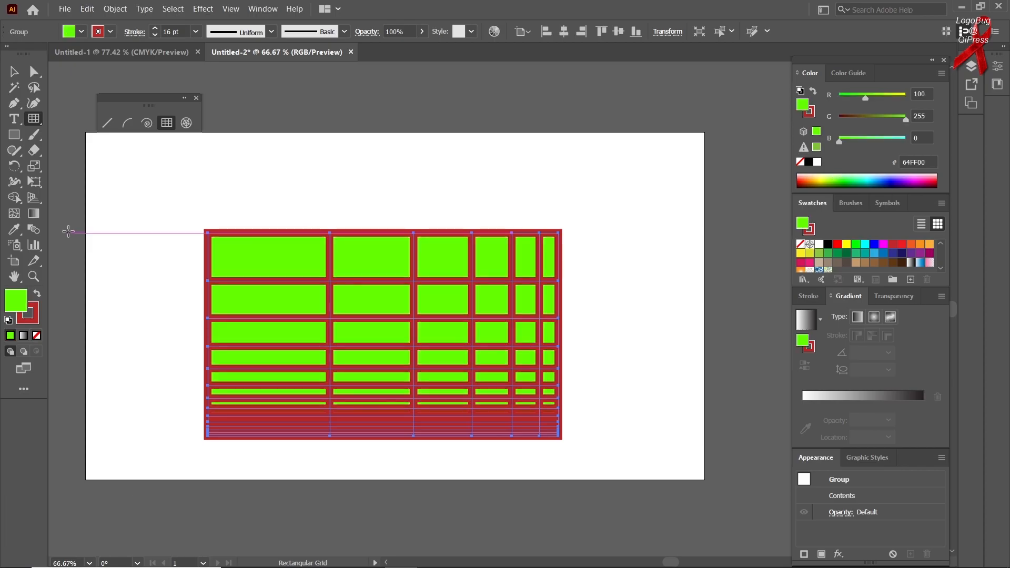
# Review the Fill Grid setting in the Rectangular Grid options, keep it on, and delete the green-filled grid
pyautogui.doubleClick(167, 123)
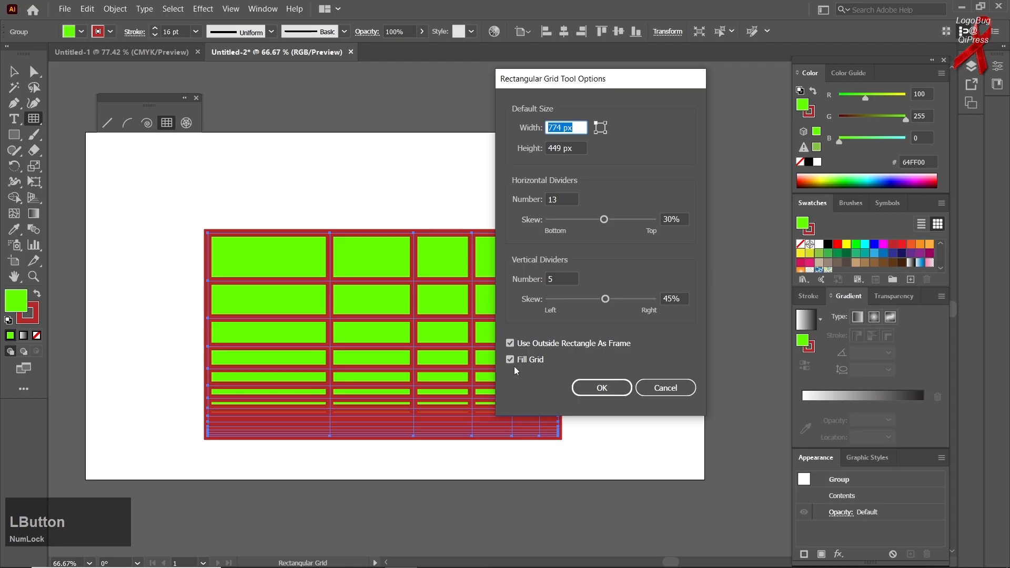
pyautogui.click(602, 387)
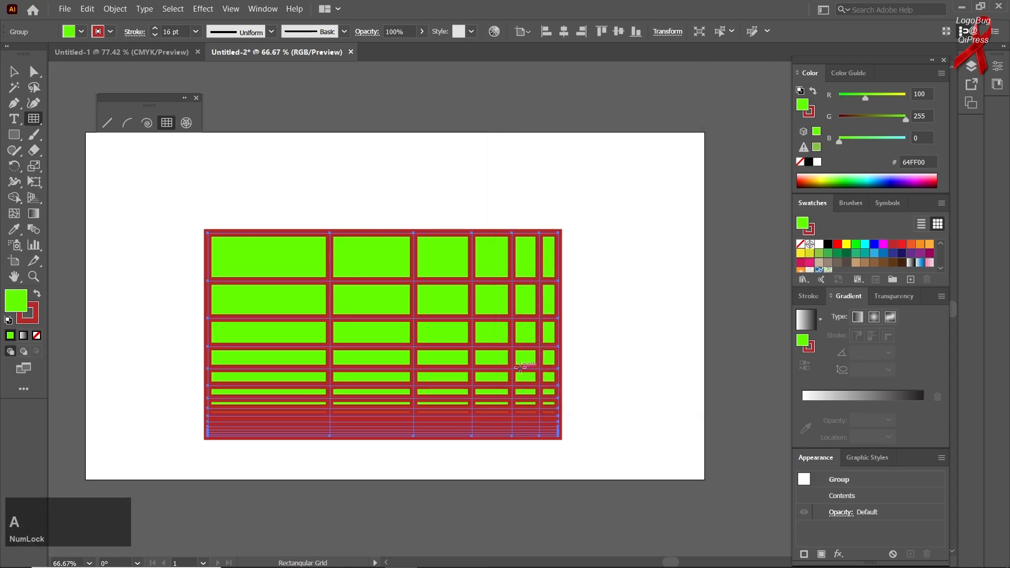
pyautogui.press('Delete')
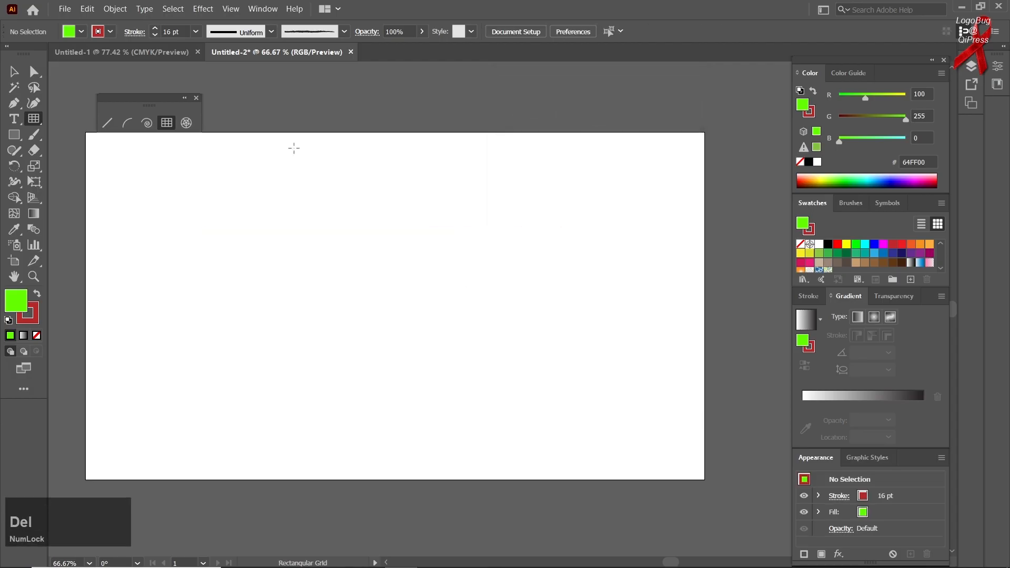
# Draw a polar grid about 606 by 552 px in the lower middle of the artboard
pyautogui.click(186, 123)
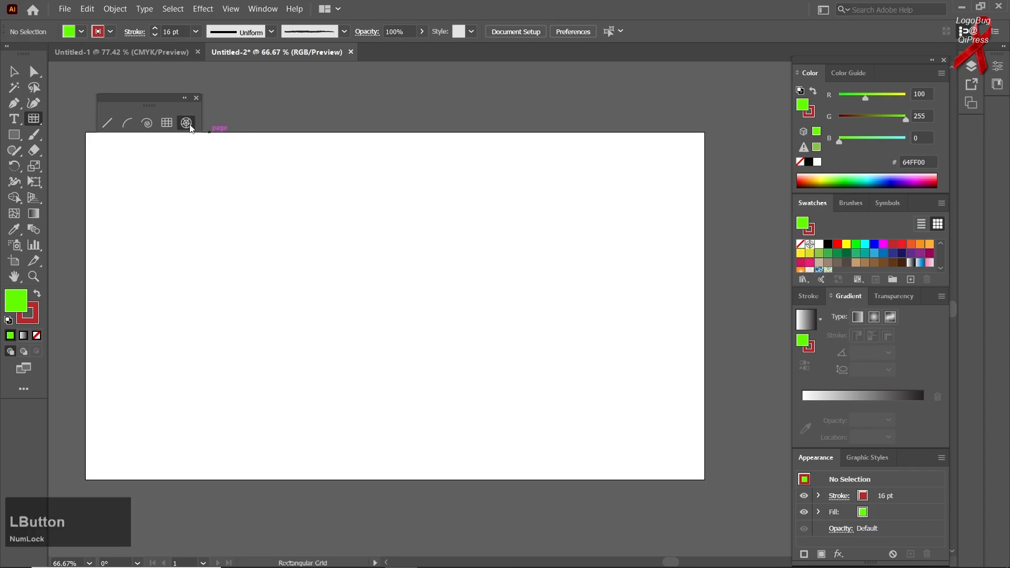
pyautogui.moveTo(219, 220); pyautogui.dragTo(501, 478)
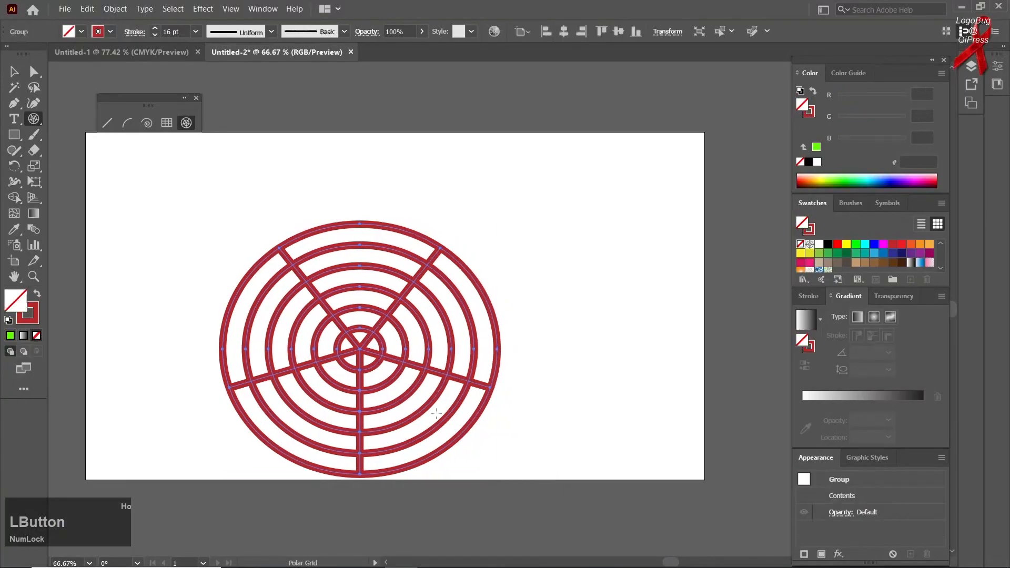
# Set the polar grid's concentric divider skew to -213% and its radial divider skew to 228%
pyautogui.doubleClick(186, 122)
pyautogui.moveTo(600, 84); pyautogui.dragTo(678, 78)
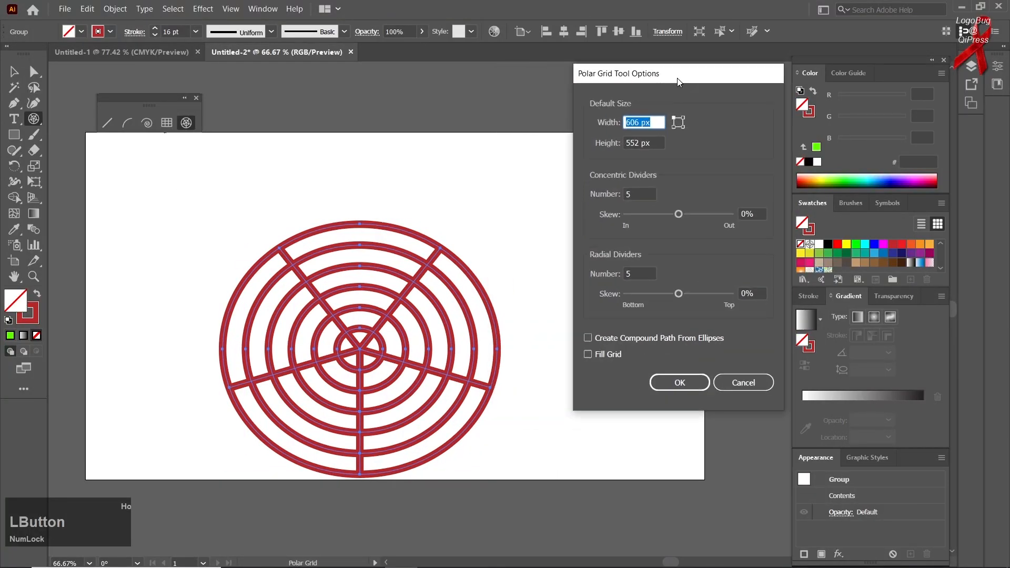
pyautogui.moveTo(678, 294); pyautogui.dragTo(698, 295)
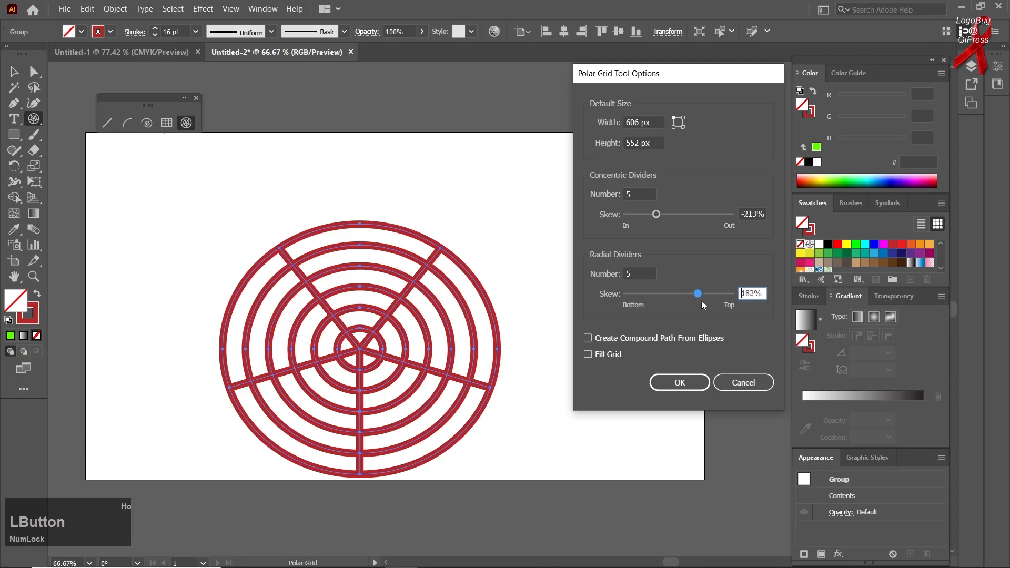
pyautogui.click(674, 383)
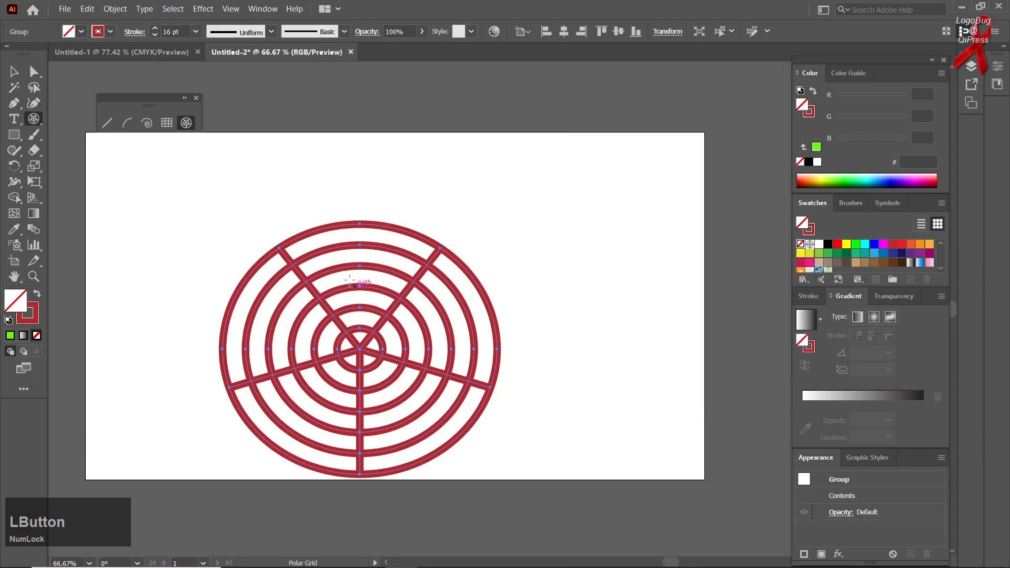
# Draw a skewed polar grid about 412 by 385 px beside the first one, and delete both grids
pyautogui.moveTo(563, 185); pyautogui.dragTo(753, 363)
pyautogui.hotkey('ctrl', 'a')
pyautogui.press('Delete')
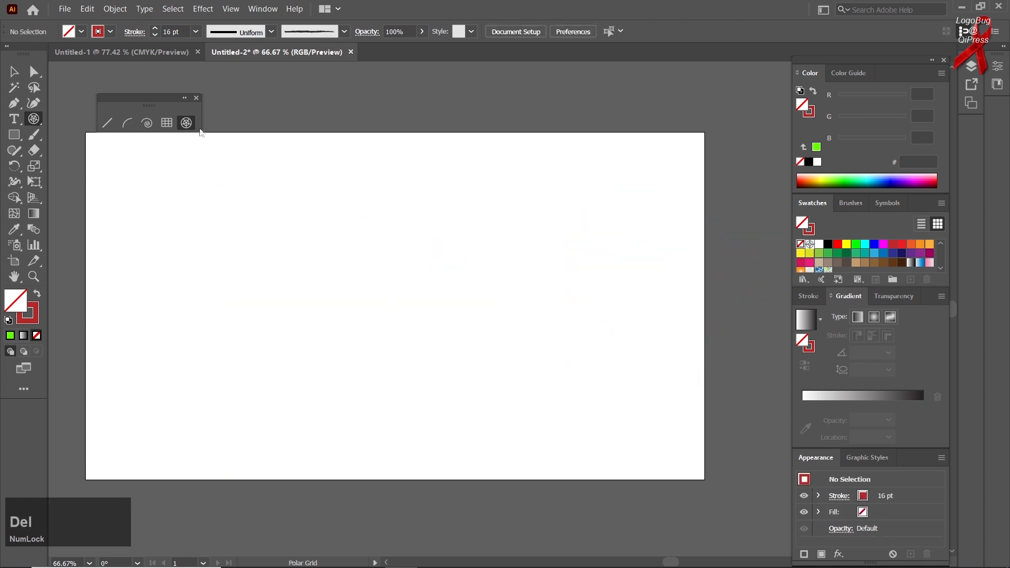
# Set the polar grid's concentric skew to -30% and radial skew to 30%, and turn on Fill Grid
pyautogui.doubleClick(187, 123)
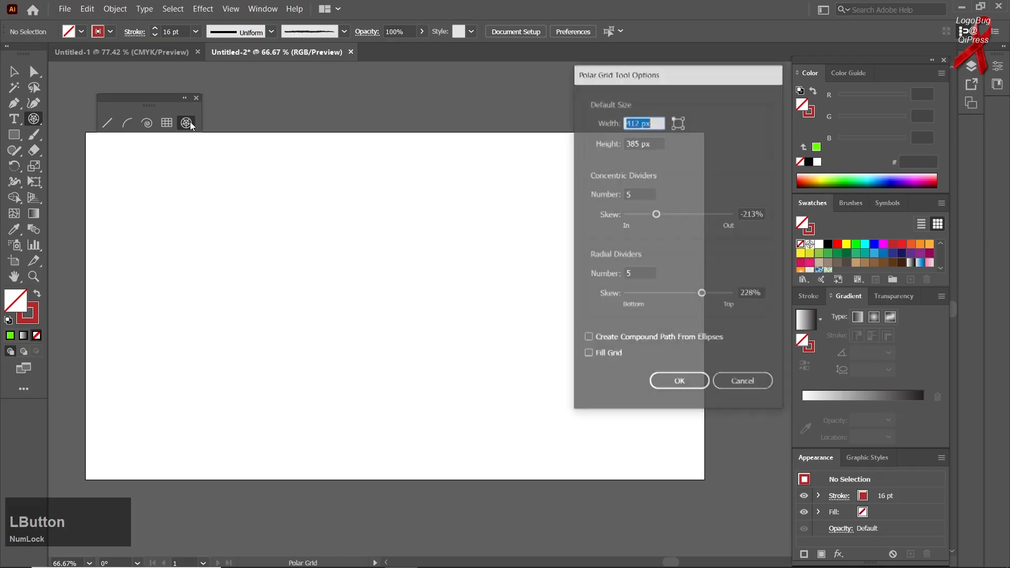
pyautogui.click(682, 294)
pyautogui.click(676, 215)
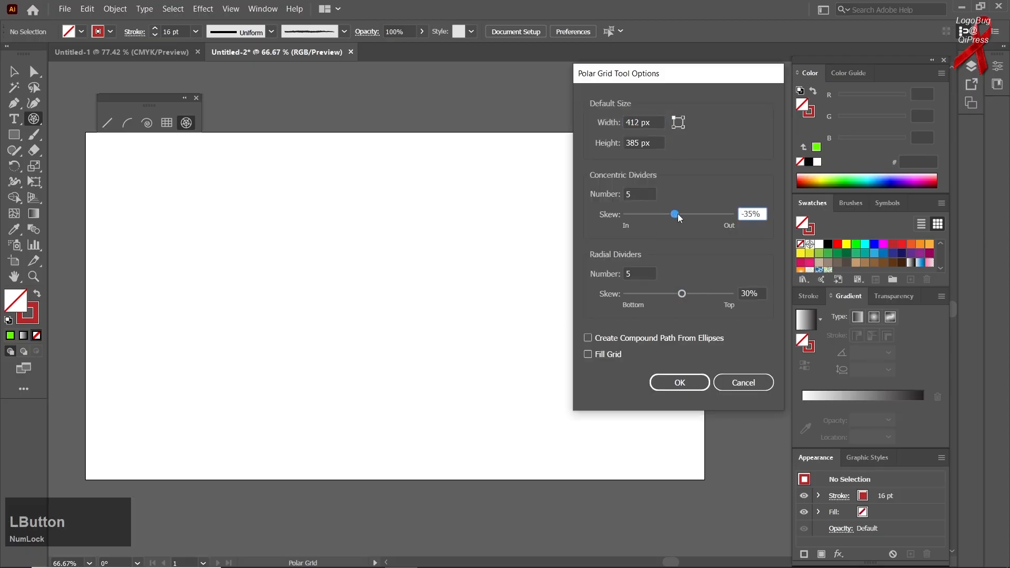
pyautogui.click(593, 358)
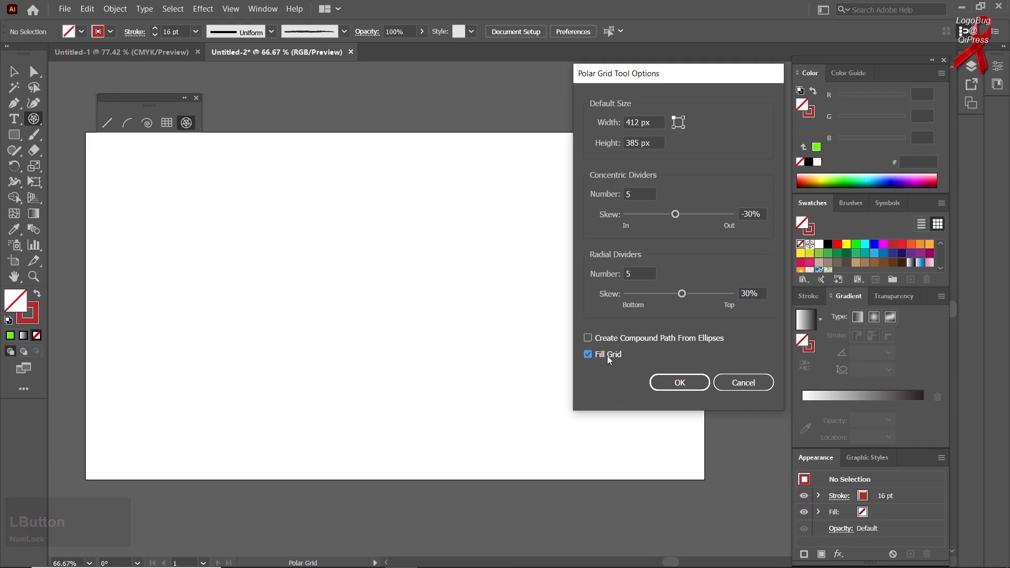
pyautogui.click(679, 382)
# Draw a filled polar grid in the lower middle of the artboard, colour it mint green 94FFB5, and delete it
pyautogui.moveTo(331, 236); pyautogui.dragTo(573, 448)
pyautogui.click(851, 181)
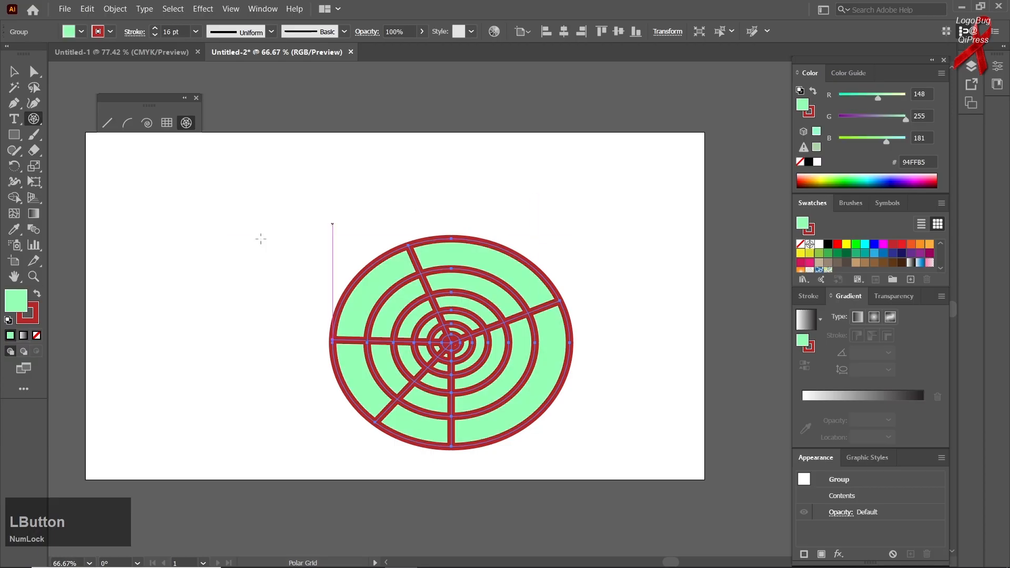
pyautogui.press('Delete')
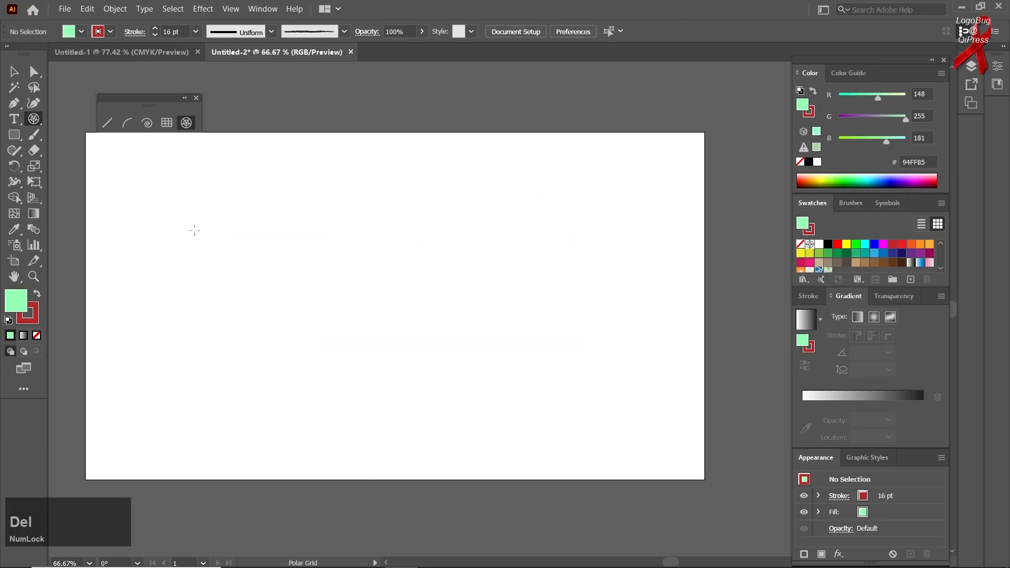
# Draw a closed arc about 173 by 317 px in the artboard's lower left with the Arc tool
pyautogui.click(127, 123)
pyautogui.click(145, 123)
pyautogui.click(127, 123)
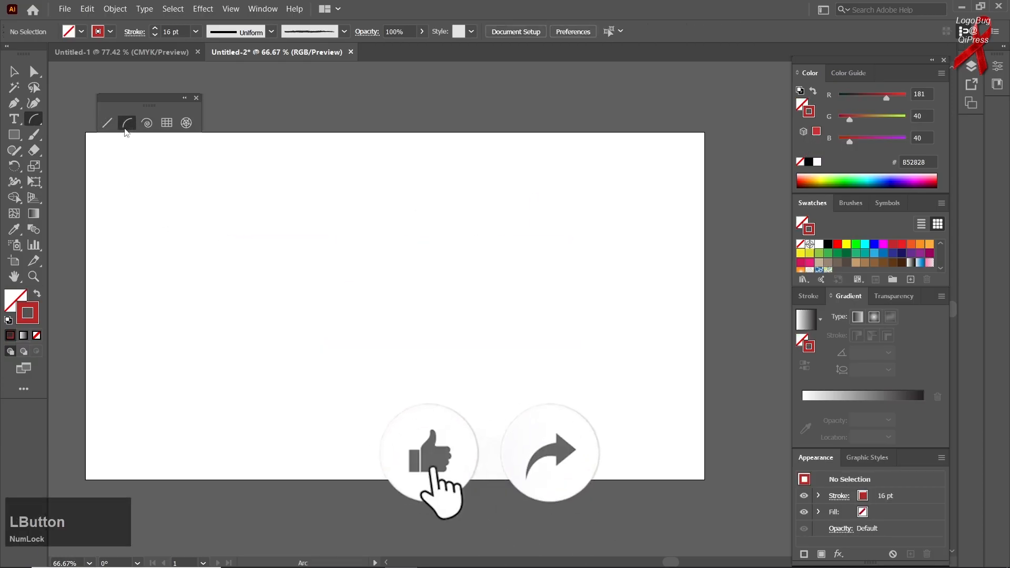
pyautogui.scroll(-1, 225, 326)
pyautogui.scroll(1, 148, 203)
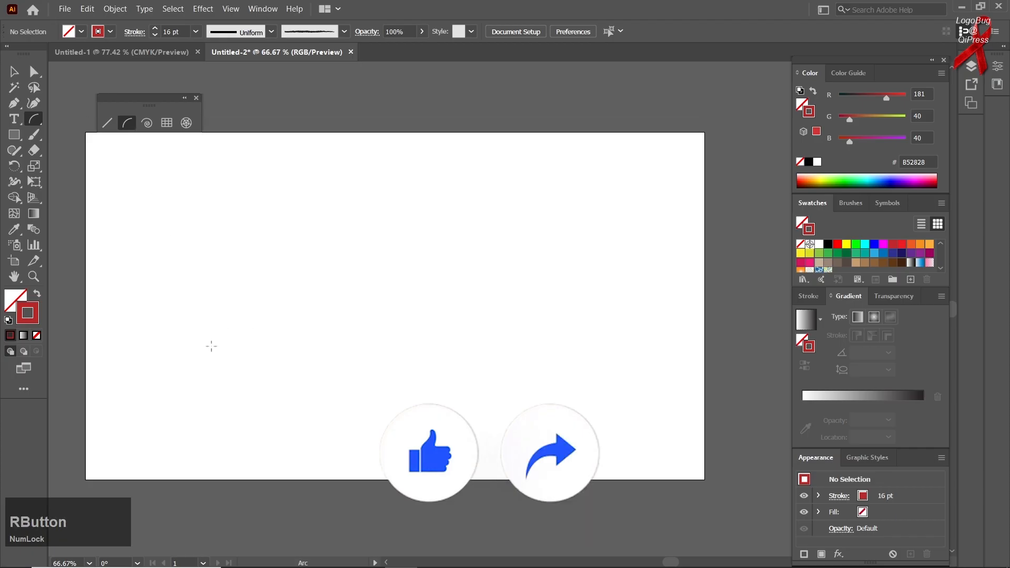
pyautogui.moveTo(242, 323); pyautogui.dragTo(163, 466)
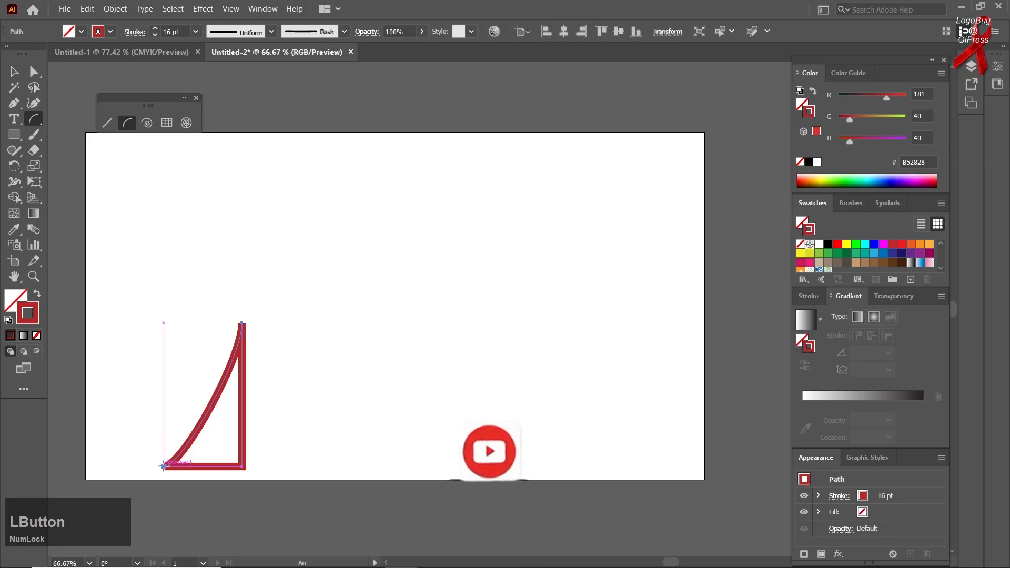
# Set the Arc tool's type to Open with its base along the X Axis, and delete the closed arc
pyautogui.doubleClick(128, 127)
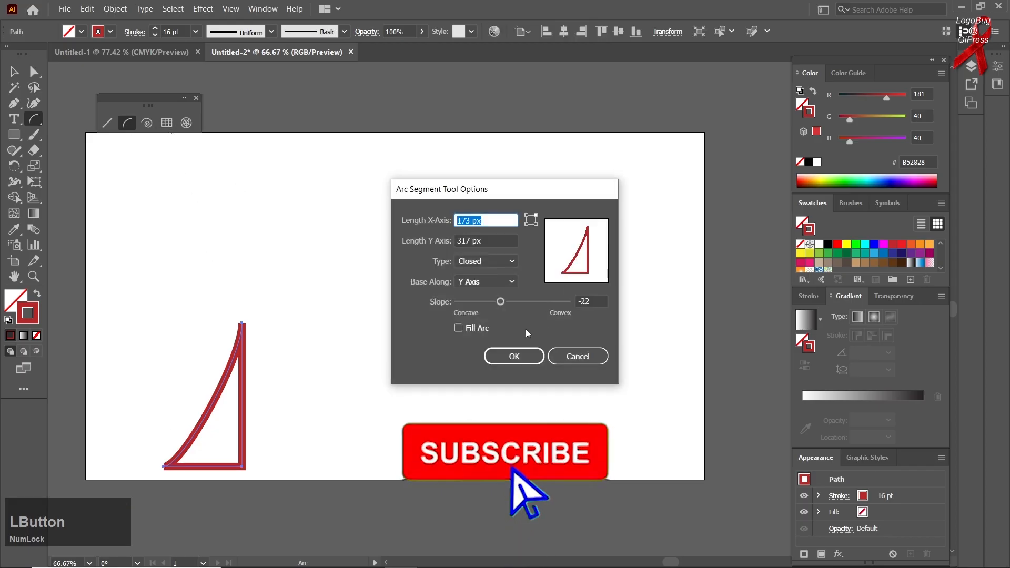
pyautogui.click(498, 283)
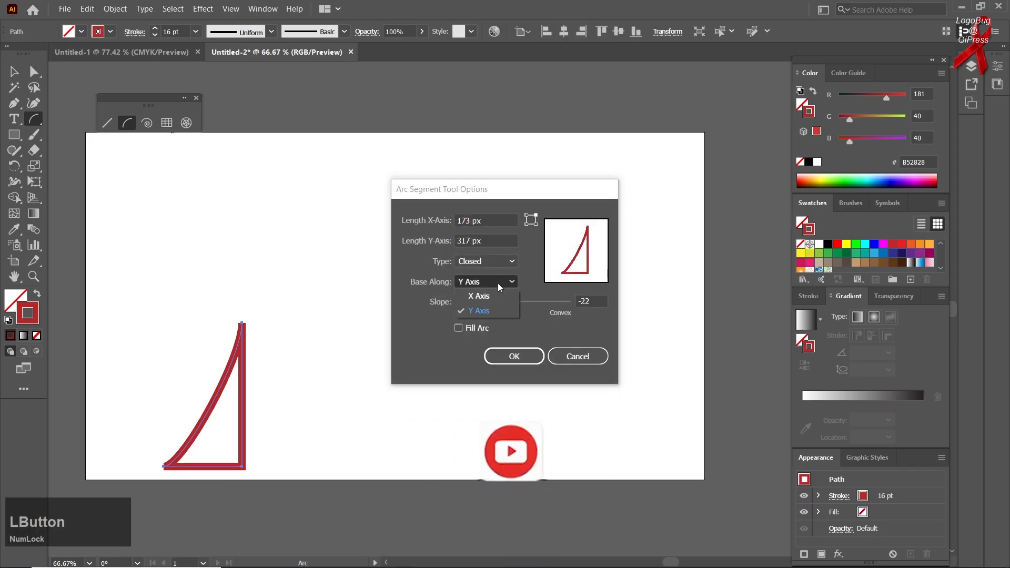
pyautogui.click(497, 294)
pyautogui.click(499, 266)
pyautogui.click(479, 275)
pyautogui.click(503, 282)
pyautogui.click(503, 296)
pyautogui.click(495, 356)
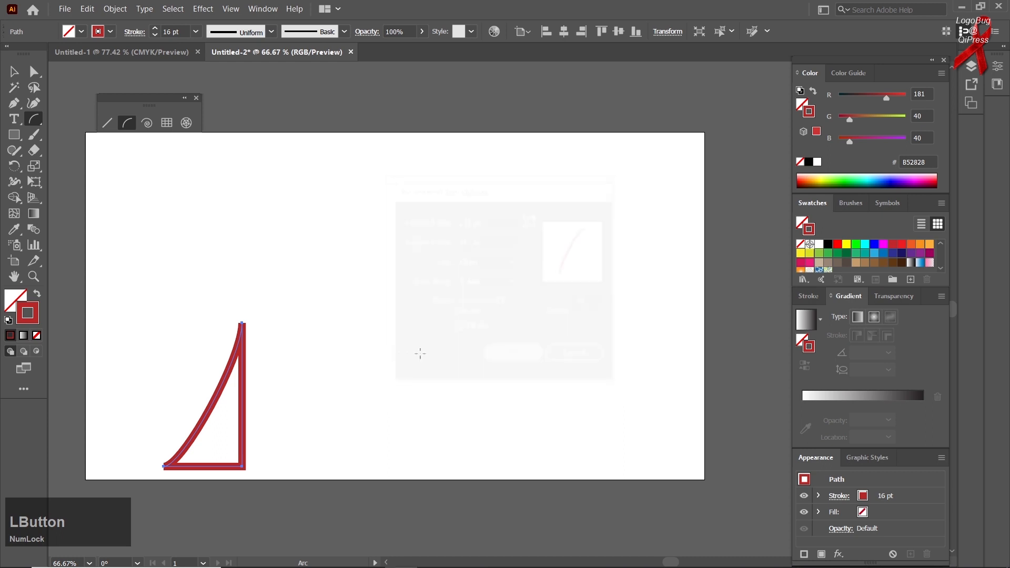
pyautogui.press('Delete')
# Draw three open arcs of different lengths side by side in the artboard's lower left, and delete them all
pyautogui.moveTo(227, 338); pyautogui.dragTo(171, 477)
pyautogui.moveTo(271, 333); pyautogui.dragTo(246, 439)
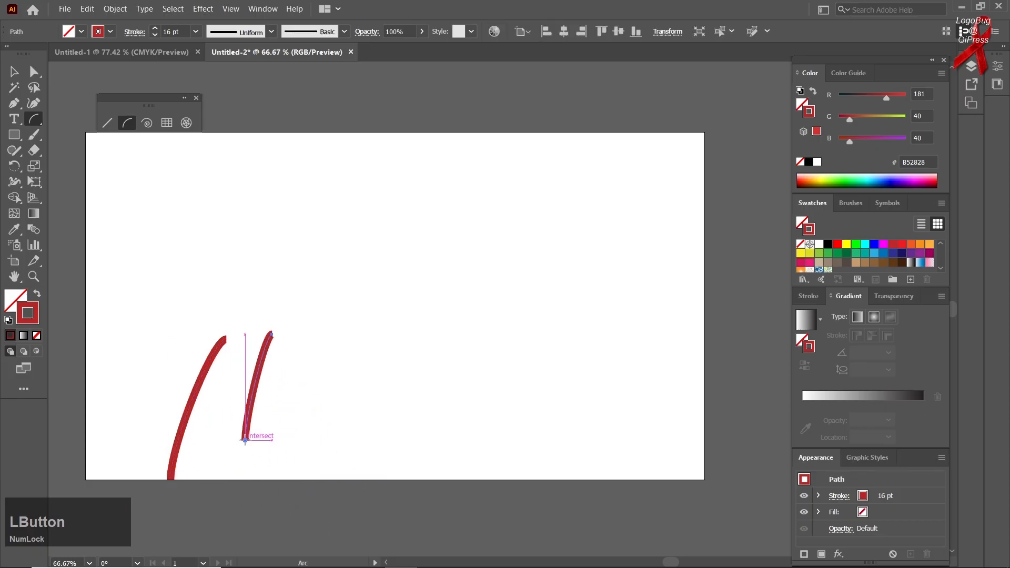
pyautogui.moveTo(387, 325)
pyautogui.mouseDown()
pyautogui.moveTo(308, 472)
pyautogui.moveTo(316, 494)
pyautogui.mouseUp()
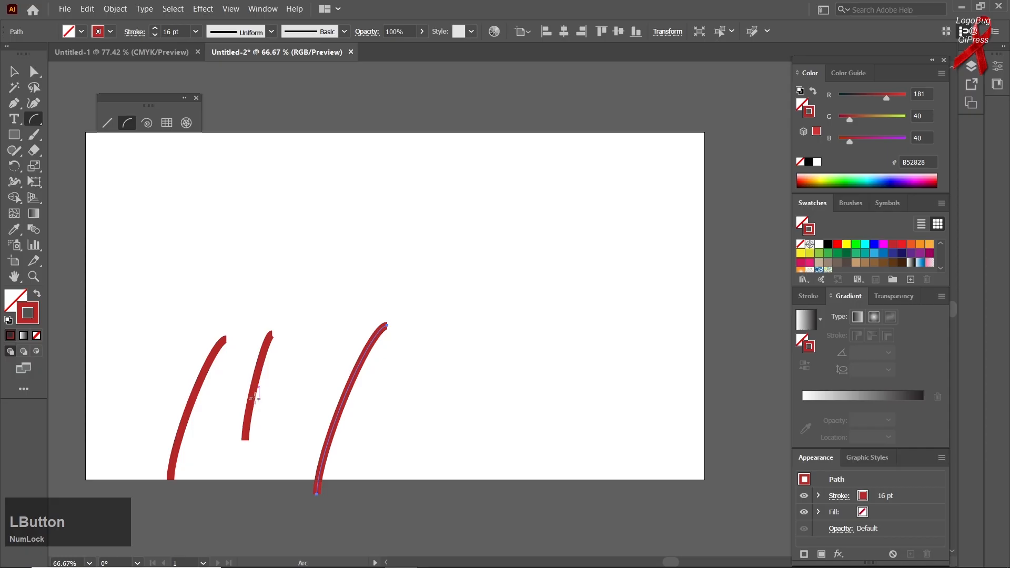
pyautogui.hotkey('ctrl', 'a')
pyautogui.press('Delete')
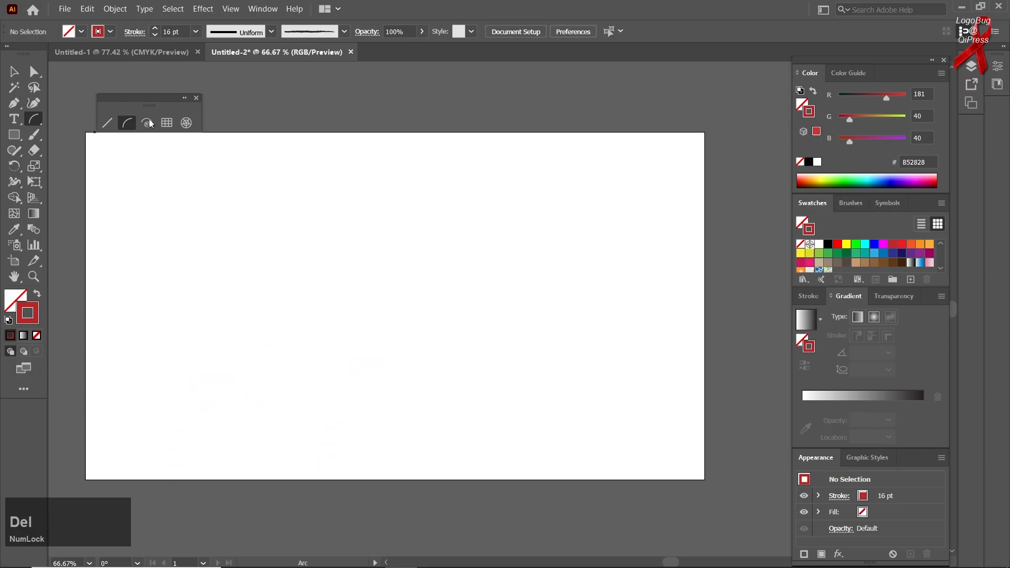
# Keep the arc's base along the X Axis and shift its slope from concave towards convex
pyautogui.click(488, 231)
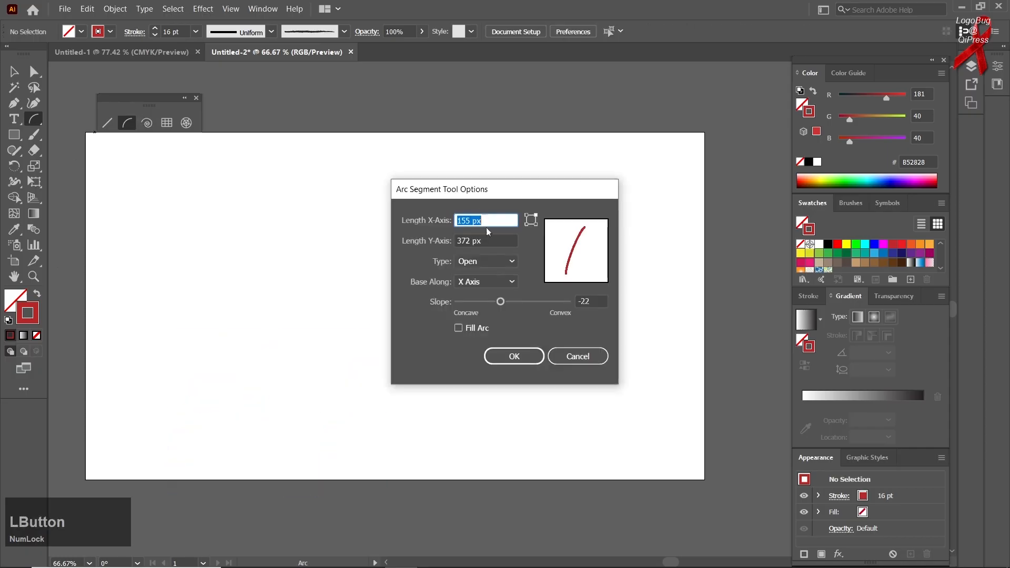
pyautogui.click(505, 282)
pyautogui.click(508, 311)
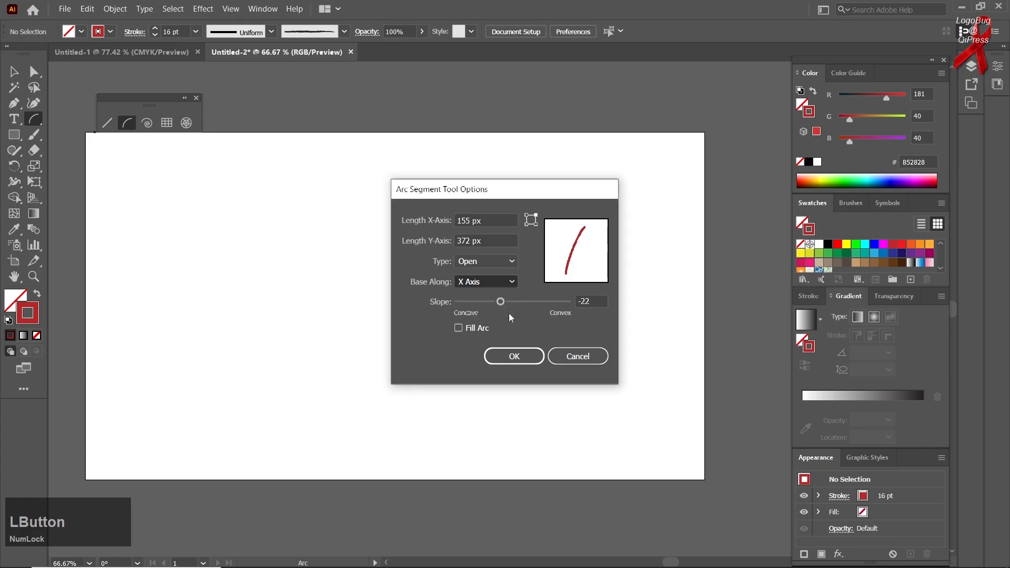
pyautogui.click(503, 285)
pyautogui.click(501, 294)
pyautogui.moveTo(500, 302); pyautogui.dragTo(536, 305)
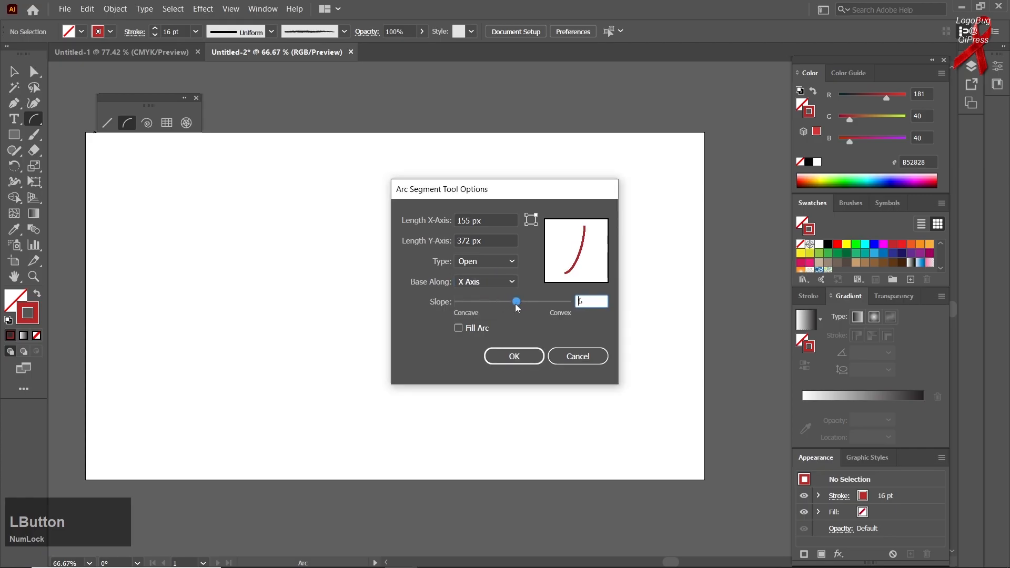
pyautogui.press('Return')
# Draw a dense cluster of overlapping tall open arcs across the left half of the artboard
pyautogui.moveTo(269, 304); pyautogui.dragTo(222, 449)
pyautogui.moveTo(314, 315); pyautogui.dragTo(254, 480)
pyautogui.moveTo(357, 304); pyautogui.dragTo(293, 487)
pyautogui.moveTo(253, 265); pyautogui.dragTo(205, 480)
pyautogui.moveTo(302, 258); pyautogui.dragTo(243, 457)
pyautogui.moveTo(353, 240); pyautogui.dragTo(261, 476)
pyautogui.moveTo(382, 263); pyautogui.dragTo(307, 482)
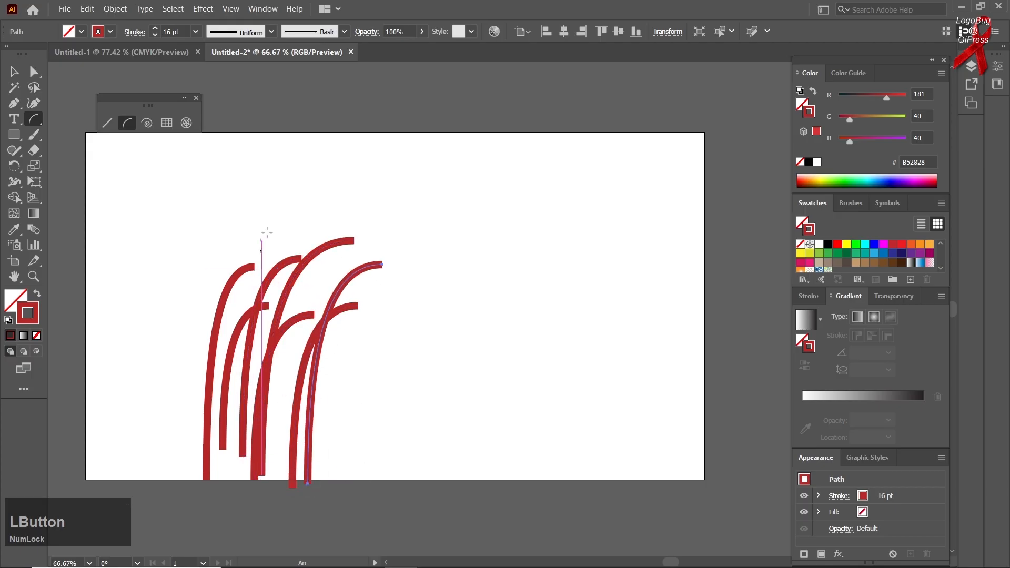
pyautogui.moveTo(269, 220)
pyautogui.mouseDown()
pyautogui.moveTo(201, 487)
pyautogui.moveTo(252, 463)
pyautogui.mouseUp()
pyautogui.moveTo(350, 269)
pyautogui.mouseDown()
pyautogui.moveTo(256, 417)
pyautogui.moveTo(256, 468)
pyautogui.mouseUp()
pyautogui.moveTo(400, 276); pyautogui.dragTo(298, 492)
pyautogui.moveTo(215, 234); pyautogui.dragTo(171, 480)
pyautogui.moveTo(242, 222); pyautogui.dragTo(183, 528)
pyautogui.moveTo(395, 257); pyautogui.dragTo(284, 473)
# Select all the arcs and apply the variable width profile that tapers to a point at both ends
pyautogui.click(14, 71)
pyautogui.moveTo(127, 199); pyautogui.dragTo(431, 442)
pyautogui.click(195, 32)
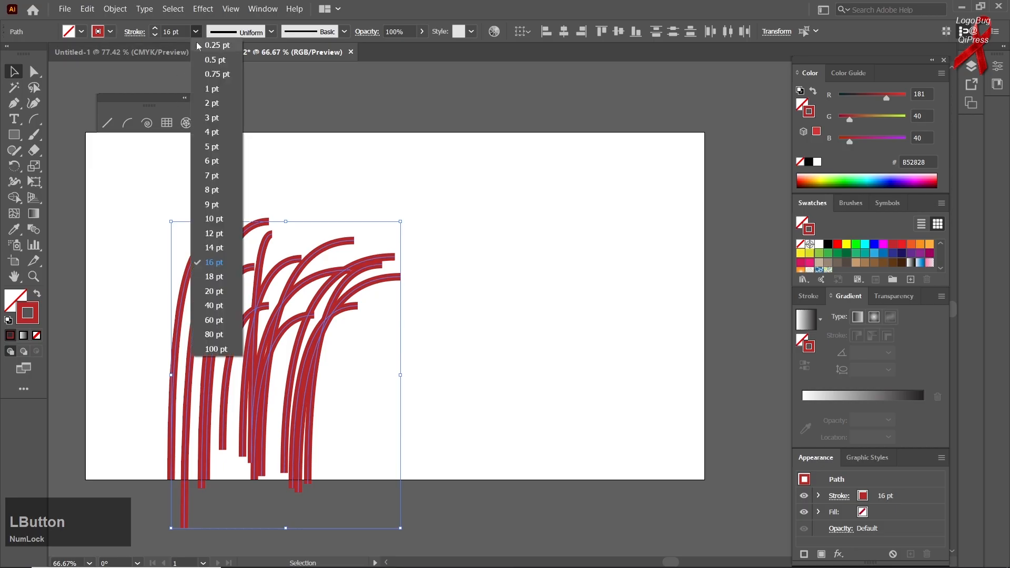
pyautogui.click(221, 31)
pyautogui.click(237, 33)
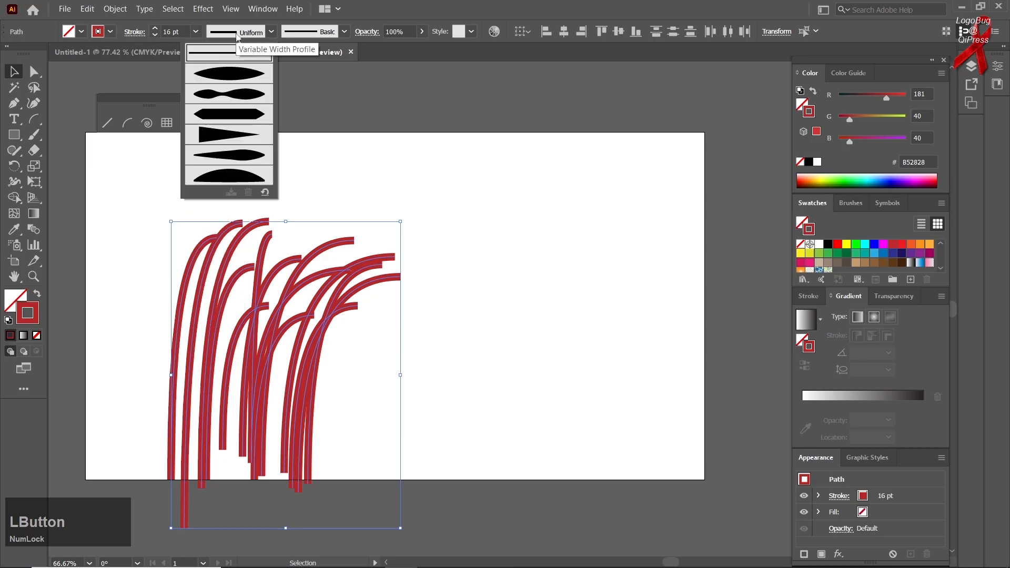
pyautogui.click(247, 74)
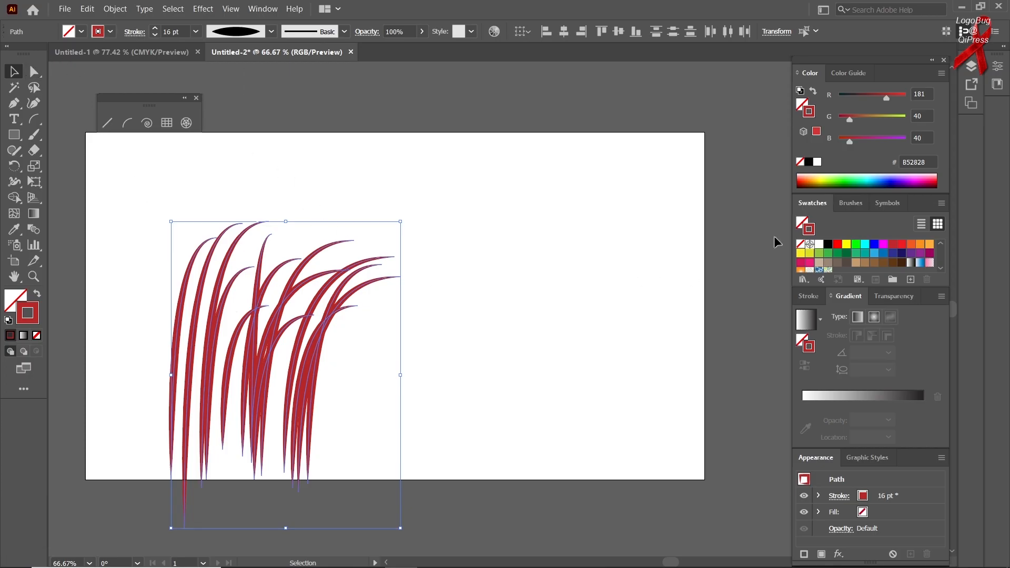
# Save the selected arcs as a new art brush with fixed 100% width, stretched to fit the stroke length
pyautogui.click(842, 205)
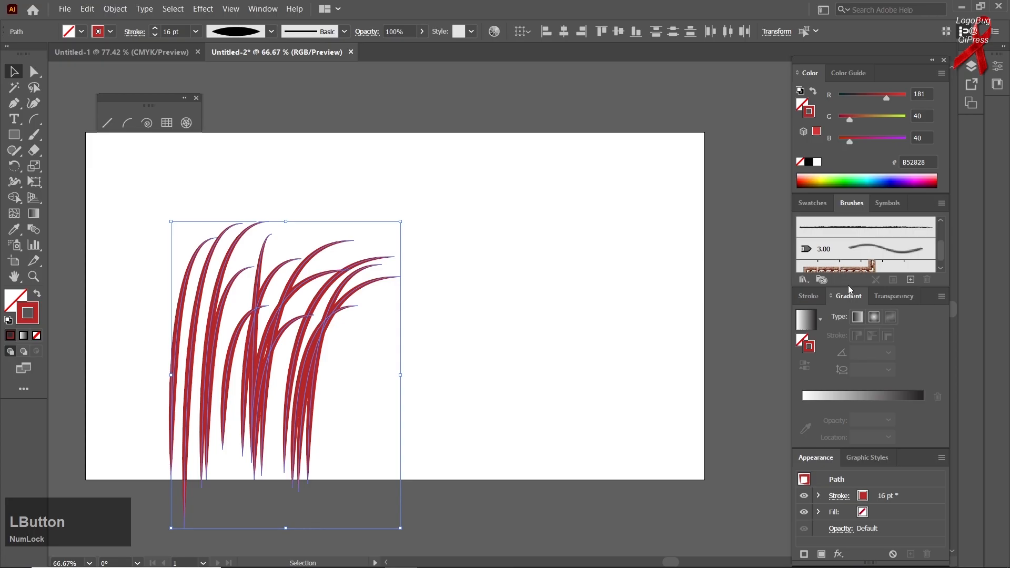
pyautogui.moveTo(850, 286); pyautogui.dragTo(848, 314)
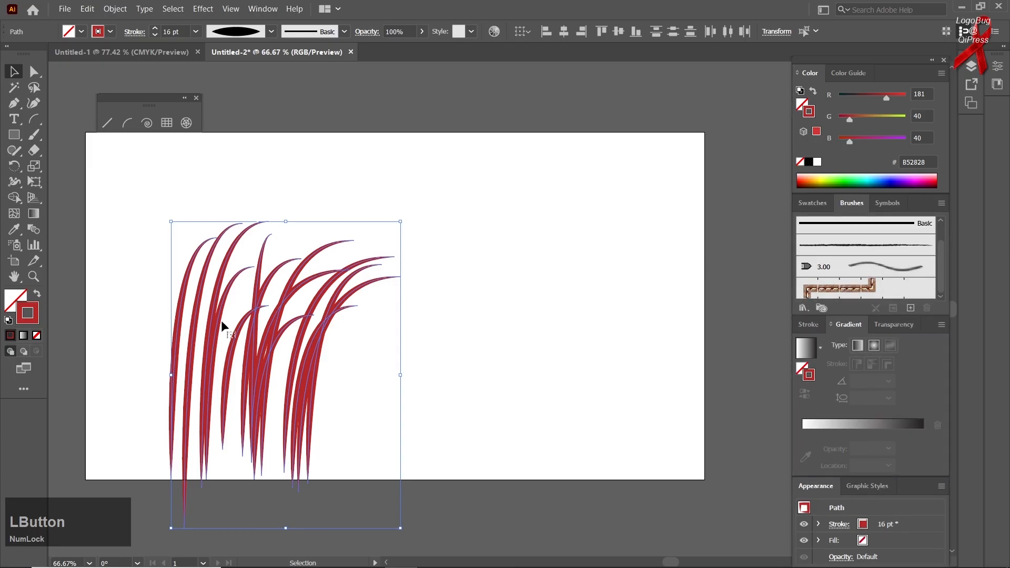
pyautogui.moveTo(214, 330)
pyautogui.mouseDown()
pyautogui.moveTo(848, 261)
pyautogui.moveTo(856, 292)
pyautogui.mouseUp()
pyautogui.click(475, 323)
pyautogui.click(482, 383)
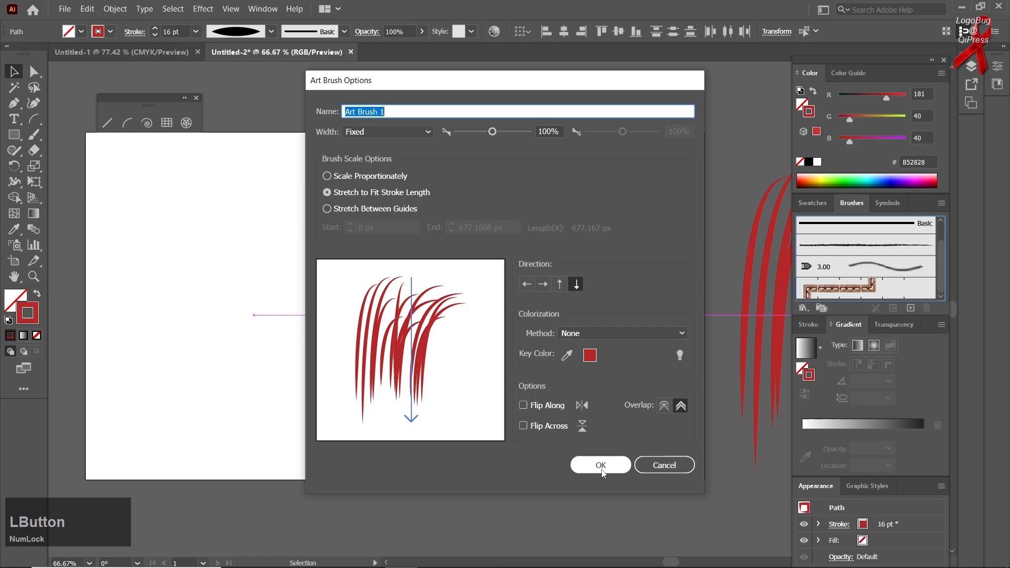
pyautogui.click(601, 465)
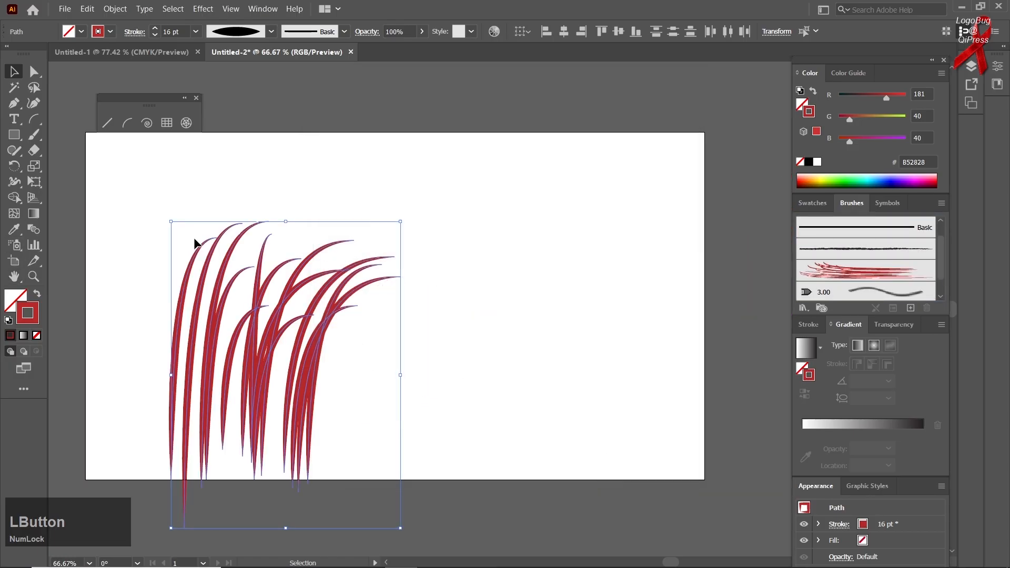
# Delete the original arcs and paint several overlapping Paintbrush strokes with the new art brush on the artboard's left side
pyautogui.press('Delete')
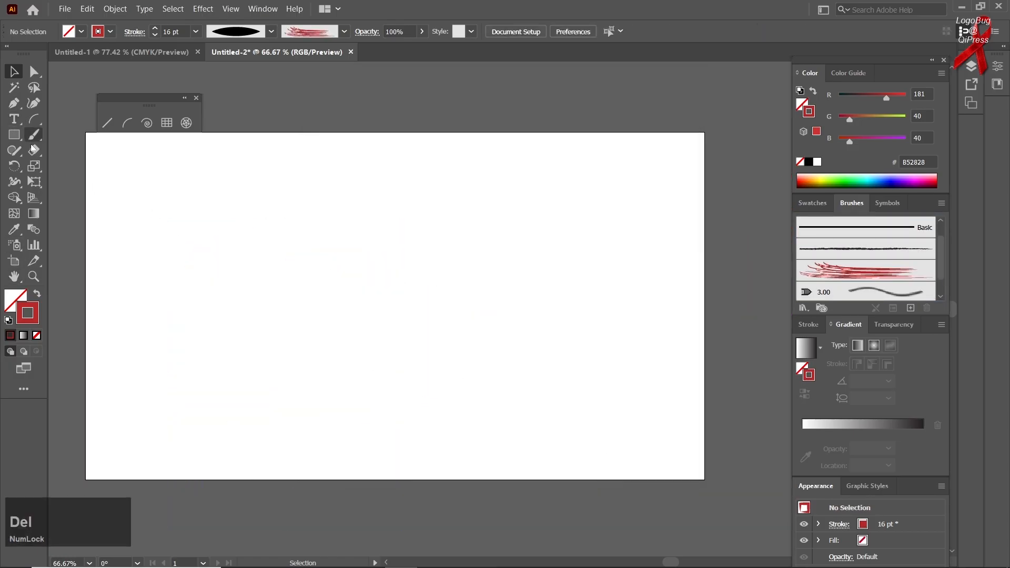
pyautogui.rightClick(34, 134)
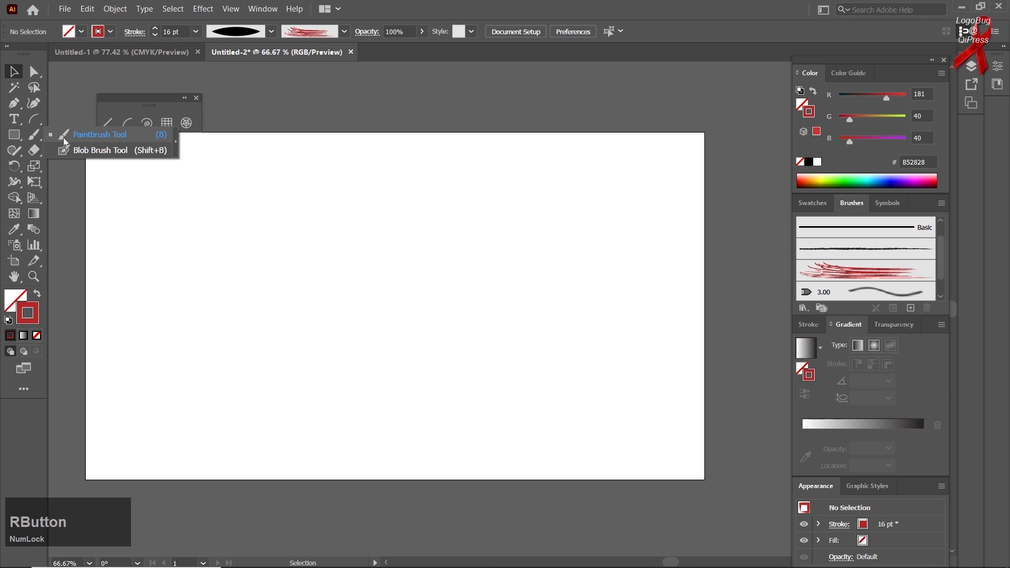
pyautogui.click(63, 140)
pyautogui.moveTo(239, 275); pyautogui.dragTo(282, 296)
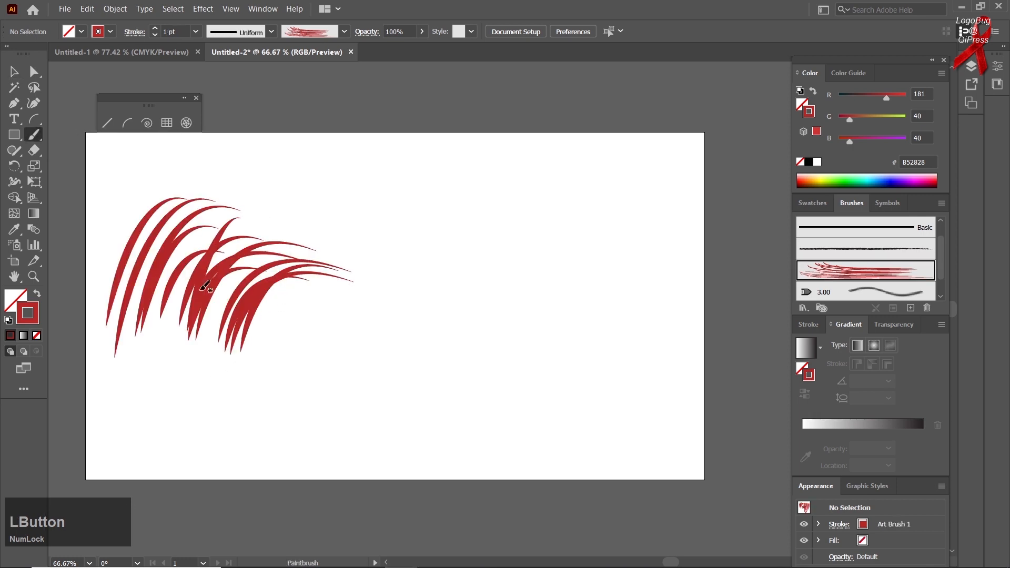
pyautogui.moveTo(217, 281); pyautogui.dragTo(202, 459)
pyautogui.moveTo(176, 314); pyautogui.dragTo(219, 472)
pyautogui.moveTo(189, 398); pyautogui.dragTo(219, 379)
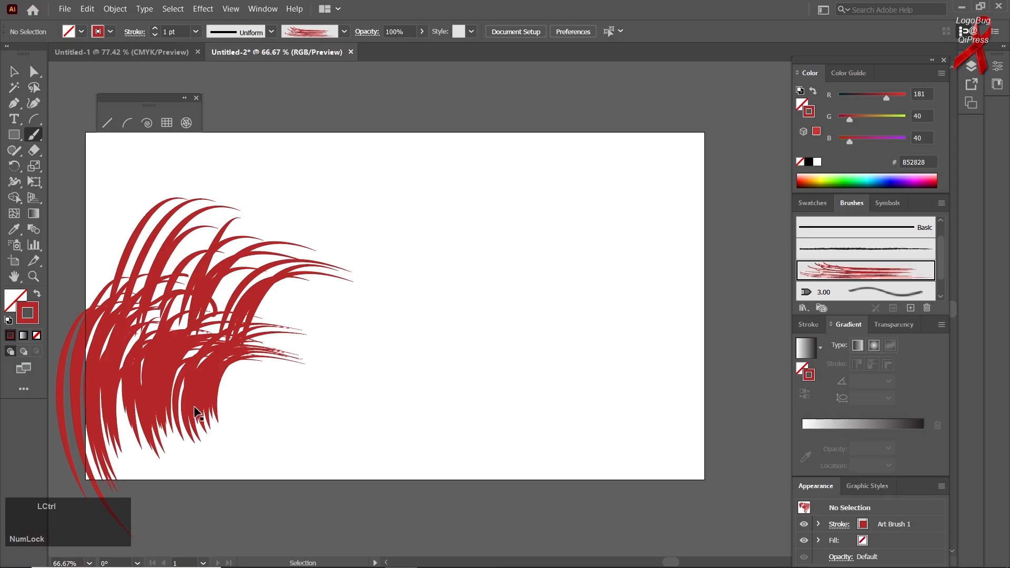
# Delete all the painted brush strokes and return to the Selection tool
pyautogui.hotkey('ctrl', 'a')
pyautogui.press('Delete')
pyautogui.moveTo(167, 406); pyautogui.dragTo(135, 485)
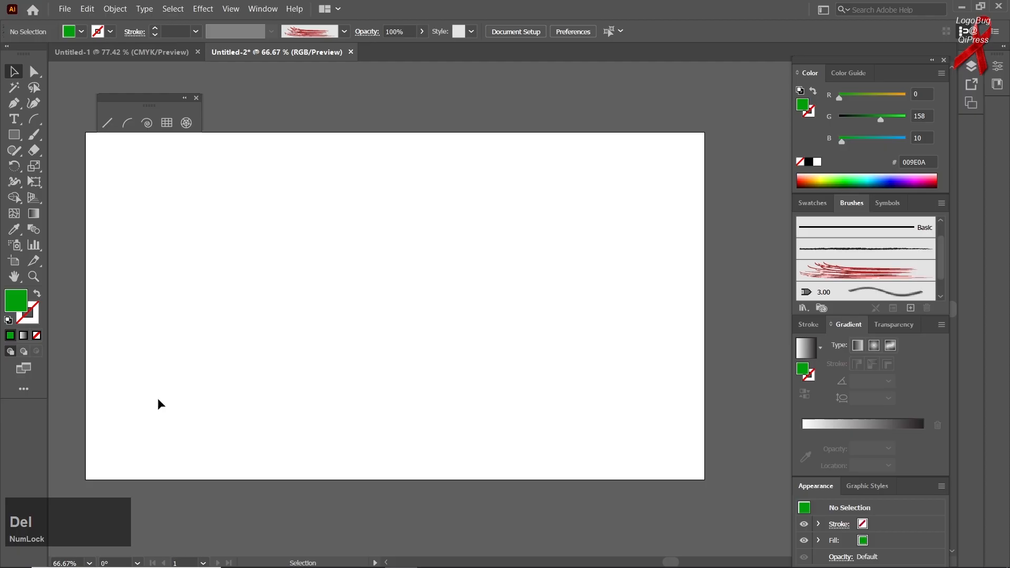
pyautogui.click(33, 73)
pyautogui.click(17, 74)
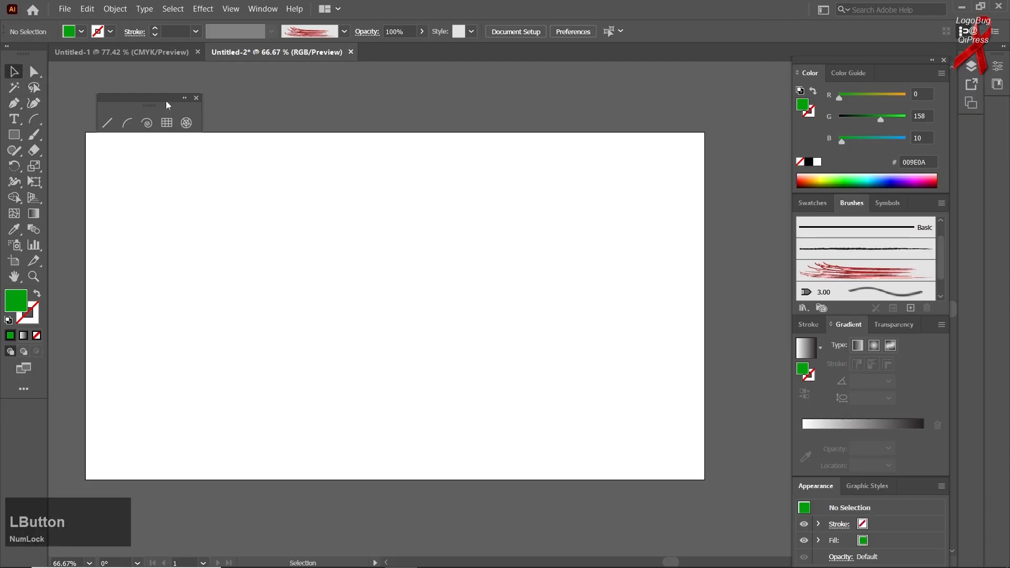